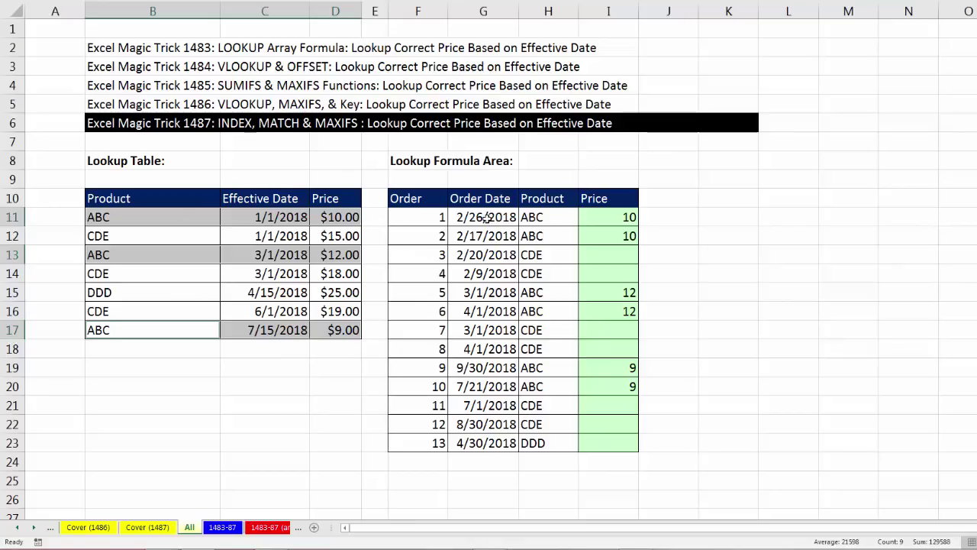
# Switch to the 1483-87 worksheet and inspect the Key formula in A11 that joins product and effective date.
pyautogui.moveTo(486, 218); pyautogui.dragTo(547, 224)
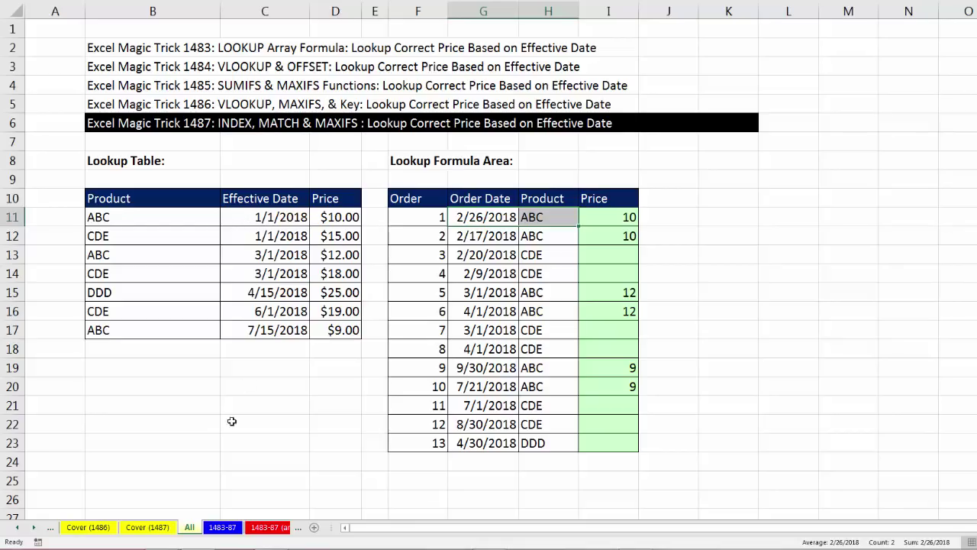
pyautogui.click(223, 526)
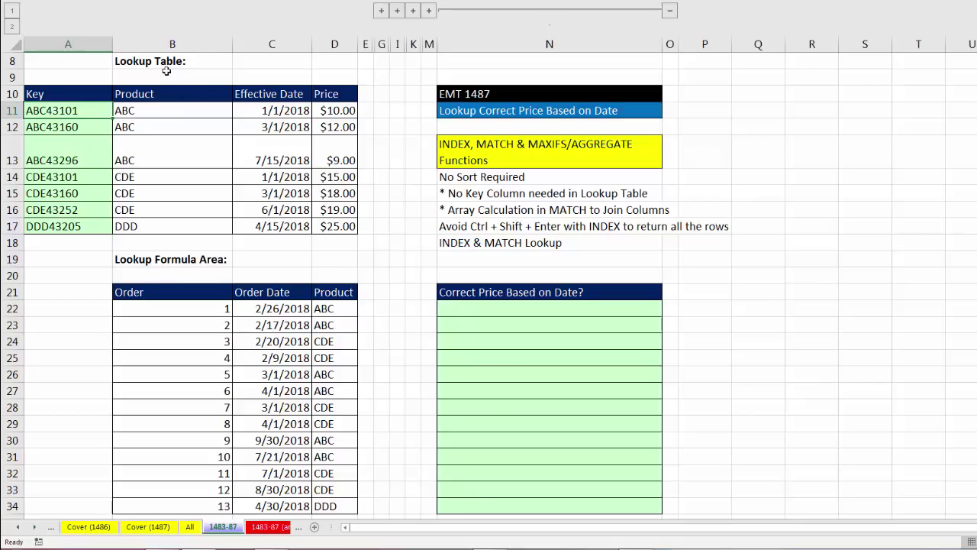
pyautogui.doubleClick(85, 111)
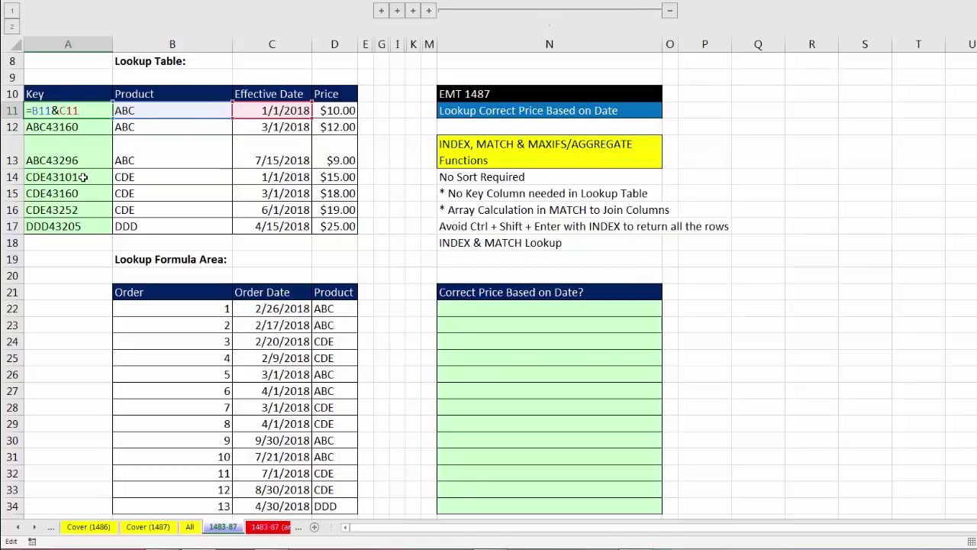
pyautogui.press('Return')
pyautogui.click(464, 308)
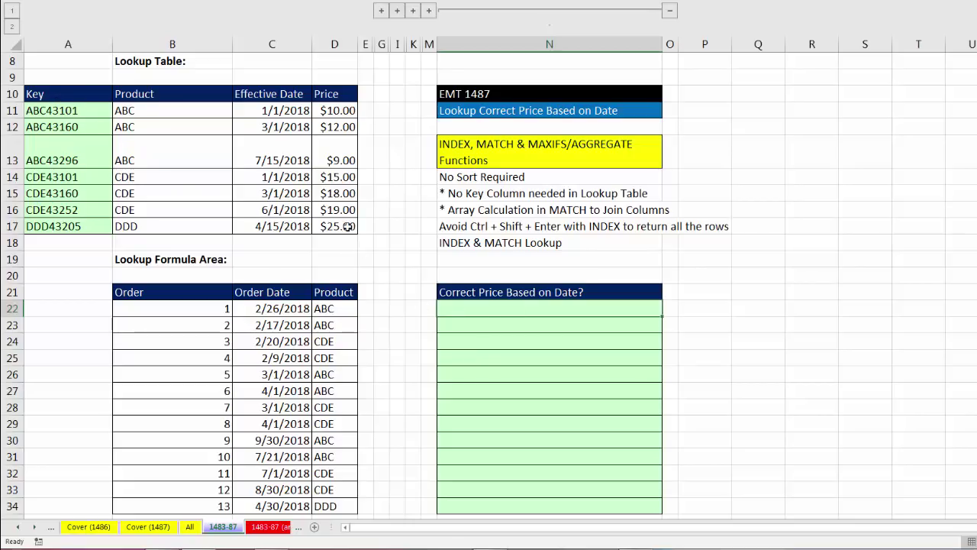
pyautogui.doubleClick(94, 112)
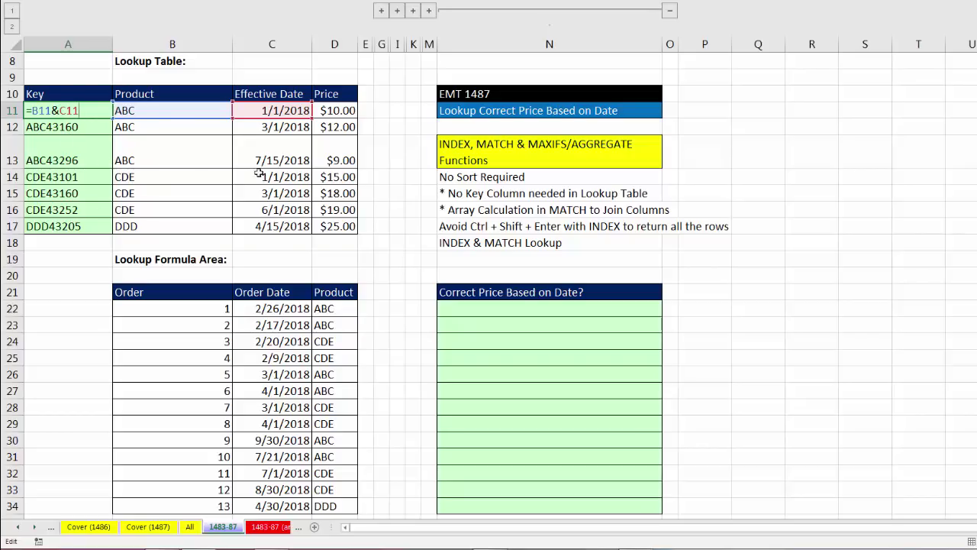
pyautogui.press('Escape')
# Review the list of example titles and the first three order dates in the Lookup Formula Area.
pyautogui.scroll(2, 258, 239)
pyautogui.scroll(1, 258, 239)
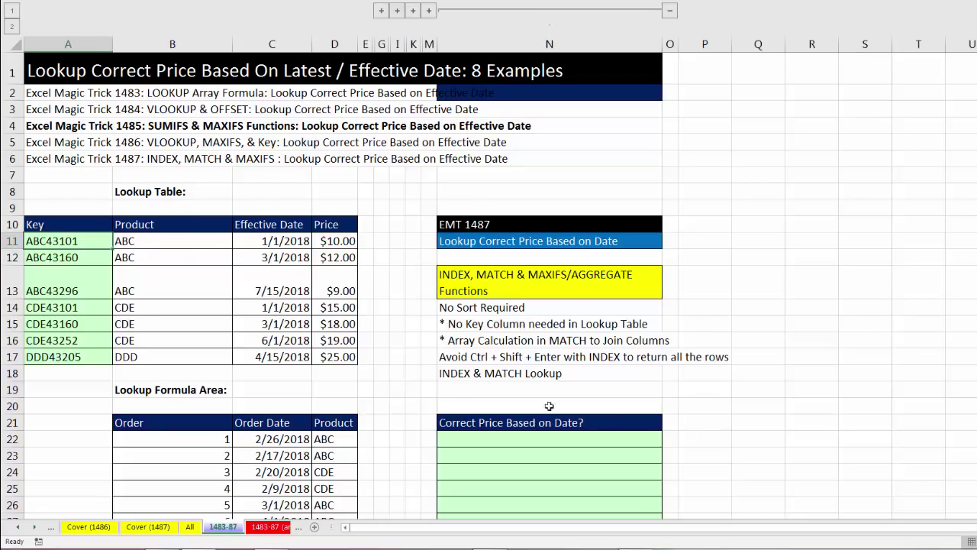
pyautogui.scroll(-2, 606, 421)
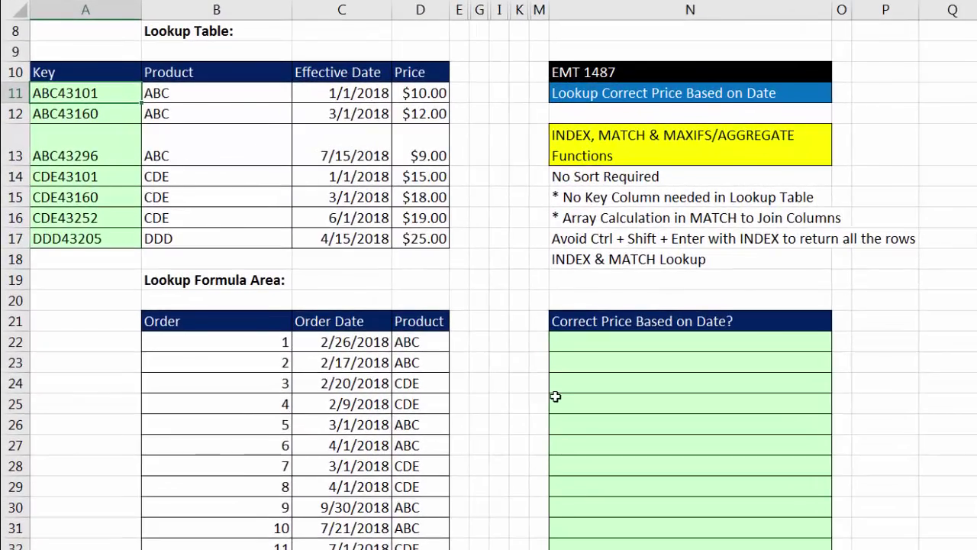
pyautogui.click(370, 342)
pyautogui.click(360, 371)
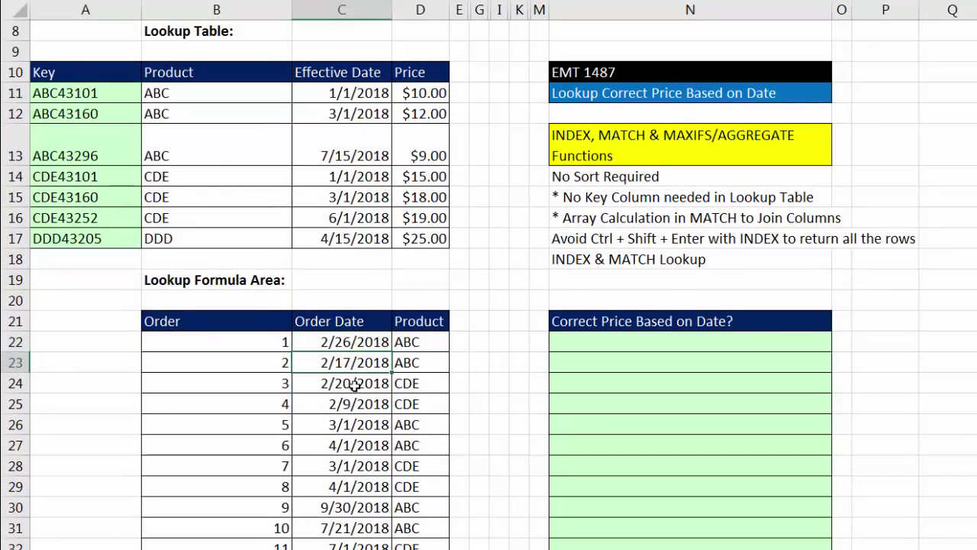
pyautogui.click(357, 385)
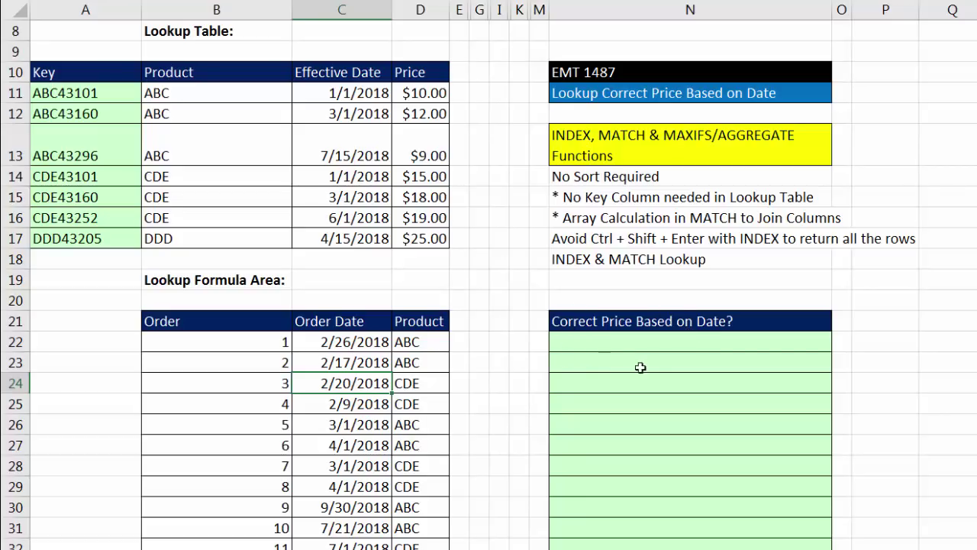
# Start a MAXIFS formula in N22 with the absolute effective-date range $C$11:$C$17 as the max range.
pyautogui.click(617, 342)
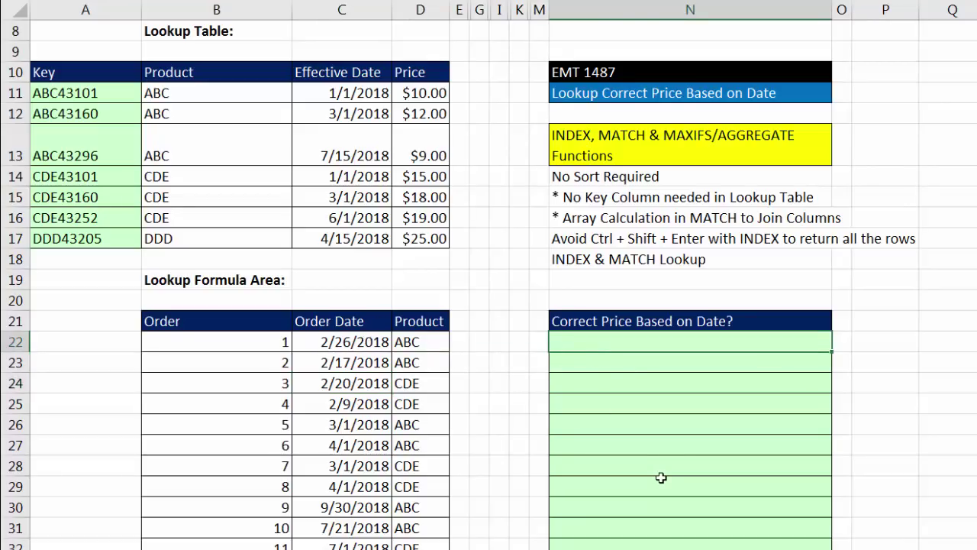
pyautogui.write('=maxi')
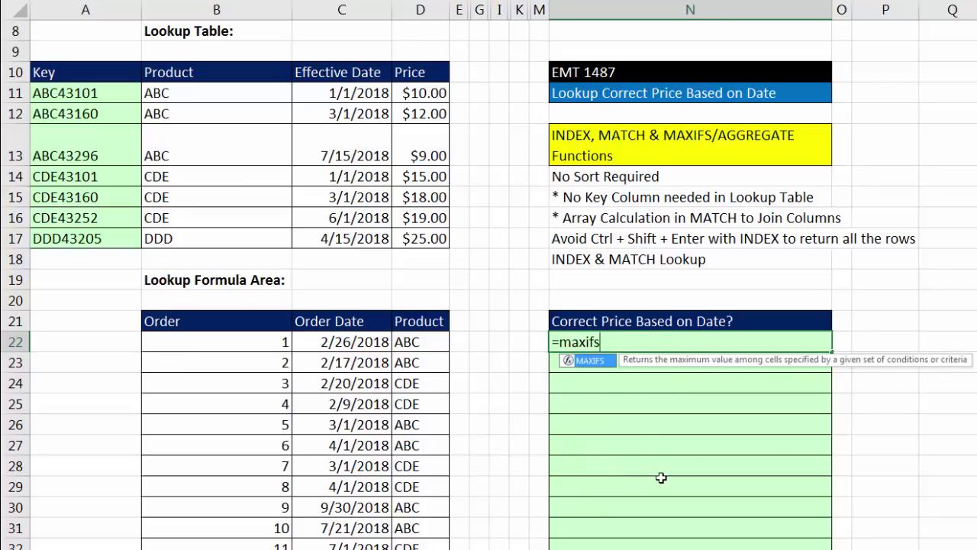
pyautogui.write('fs')
pyautogui.press('Tab')
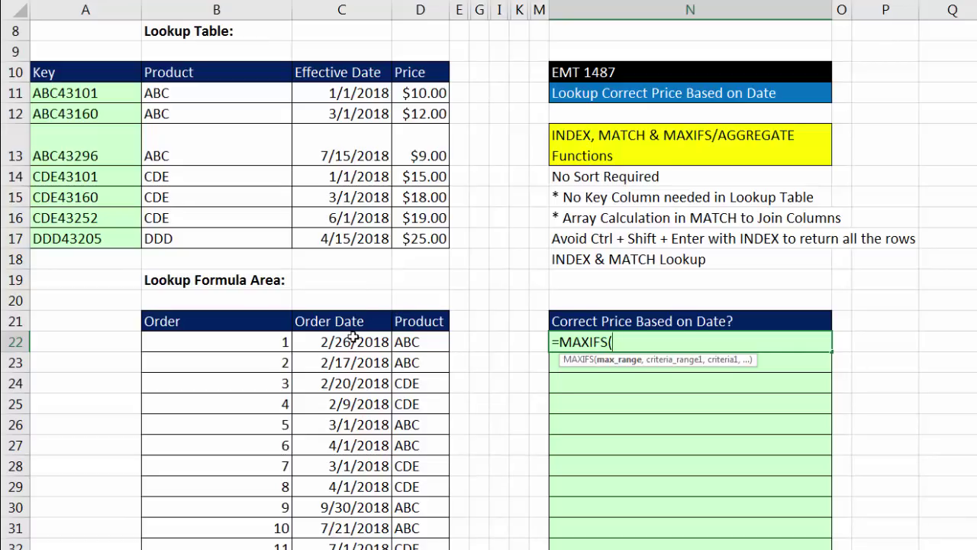
pyautogui.moveTo(360, 88); pyautogui.dragTo(350, 242)
pyautogui.press('F4')
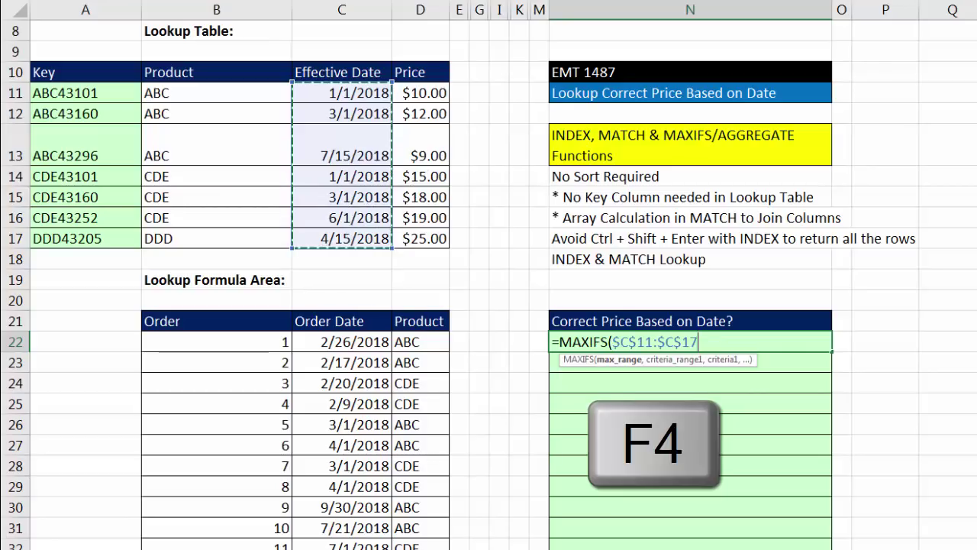
pyautogui.write(',')
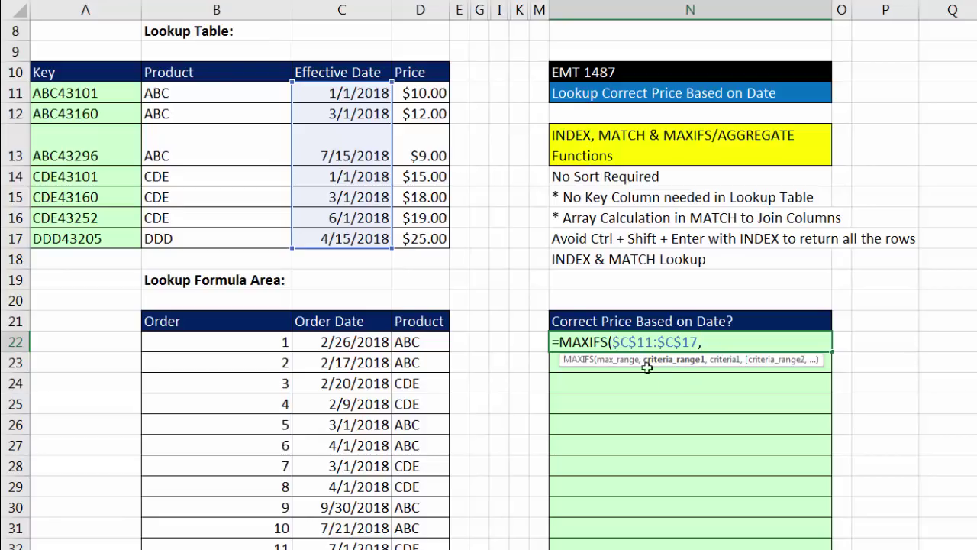
# Add the first MAXIFS condition, matching the product range $B$11:$B$17 to the order's product in D22.
pyautogui.moveTo(213, 88); pyautogui.dragTo(229, 241)
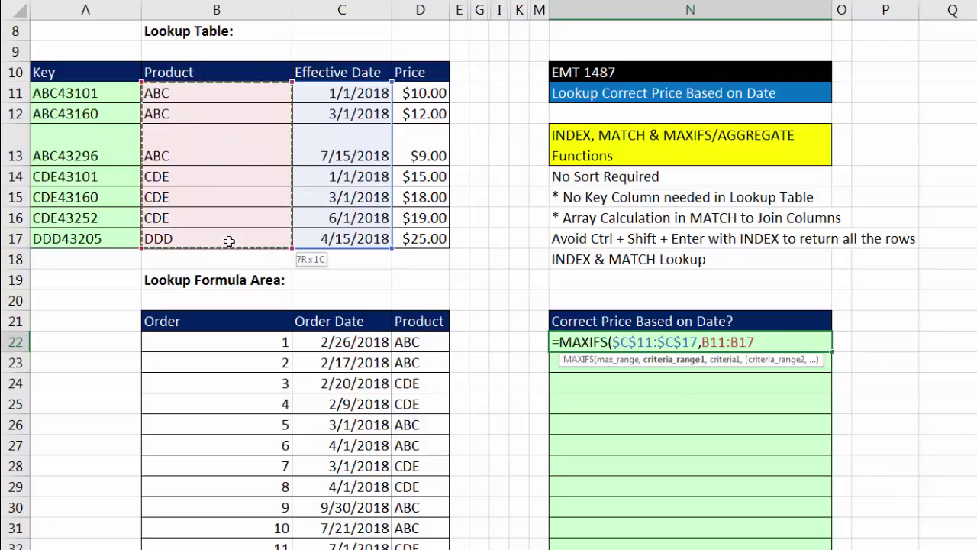
pyautogui.press('F4')
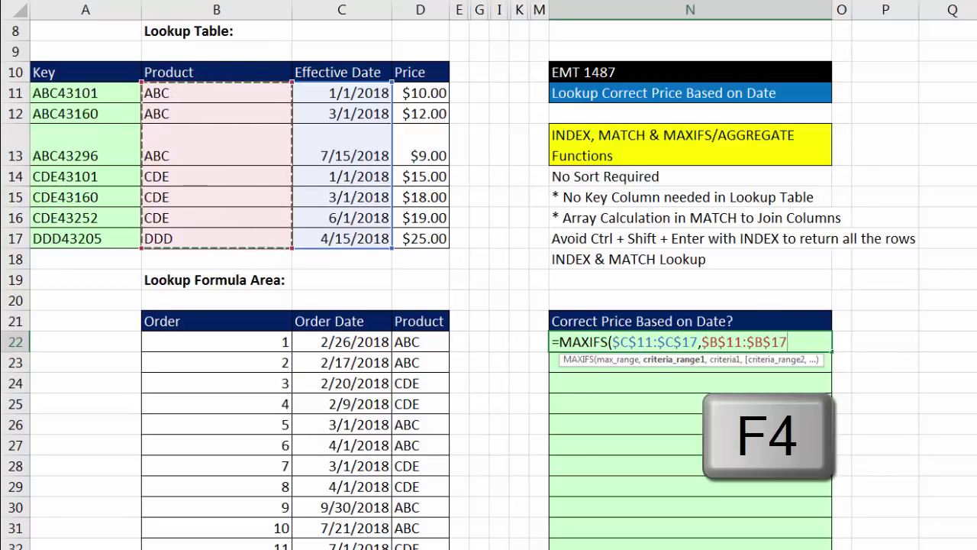
pyautogui.write(',')
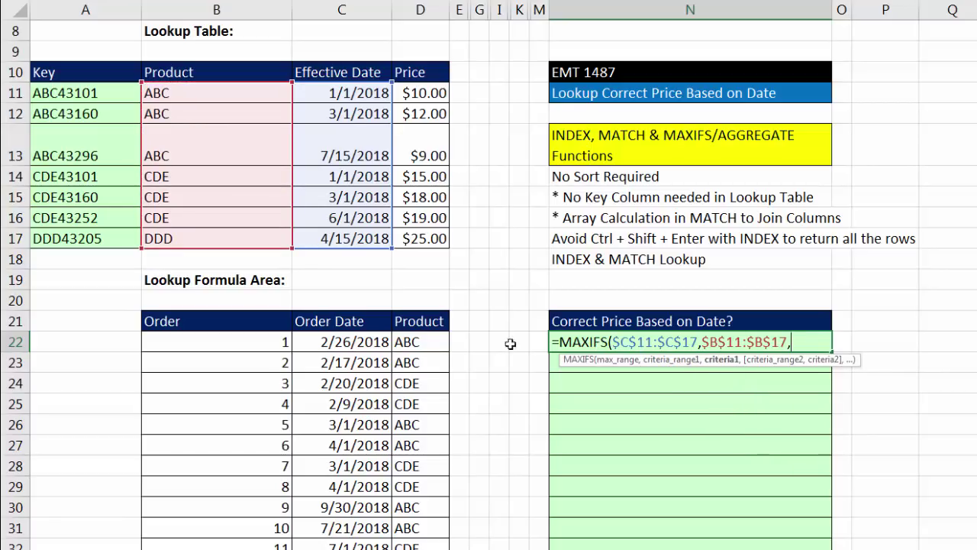
pyautogui.click(434, 341)
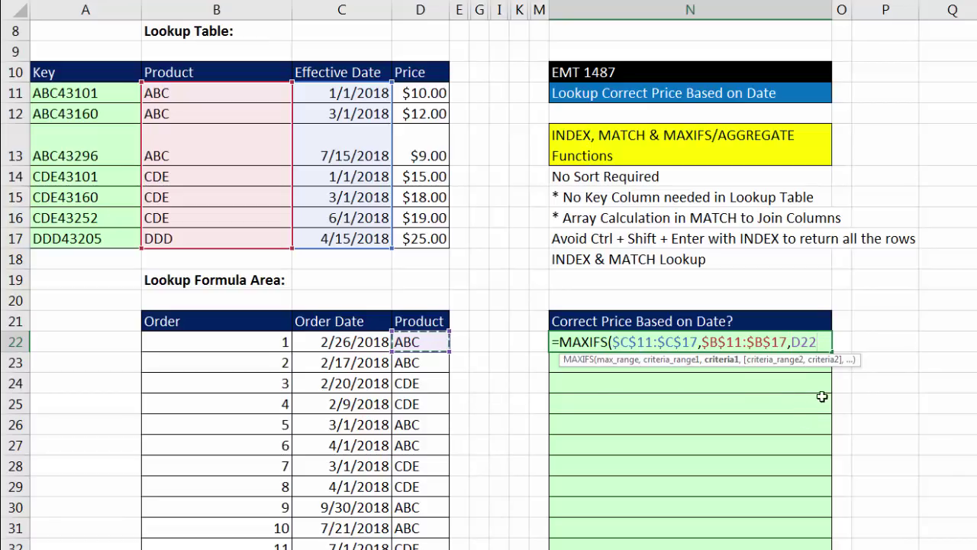
pyautogui.write(',')
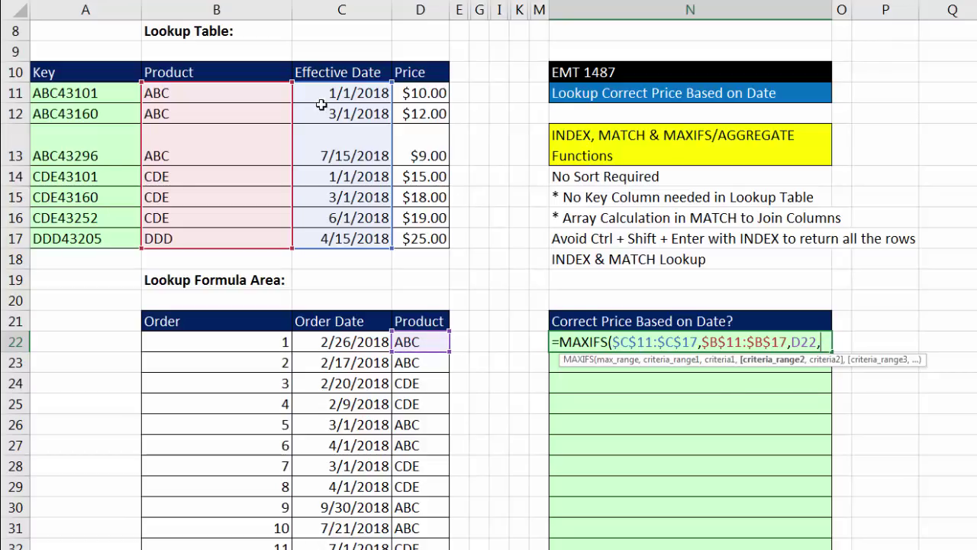
# Add the second MAXIFS condition, range $C$11:$C$17 with criterion "<="&C22, and enter the formula in N22.
pyautogui.moveTo(310, 94); pyautogui.dragTo(329, 240)
pyautogui.press('F4')
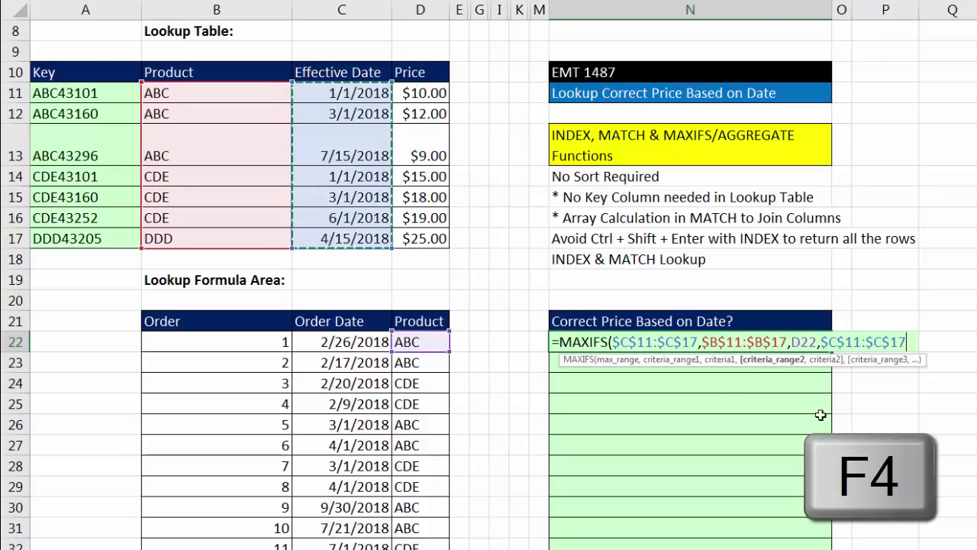
pyautogui.write(',')
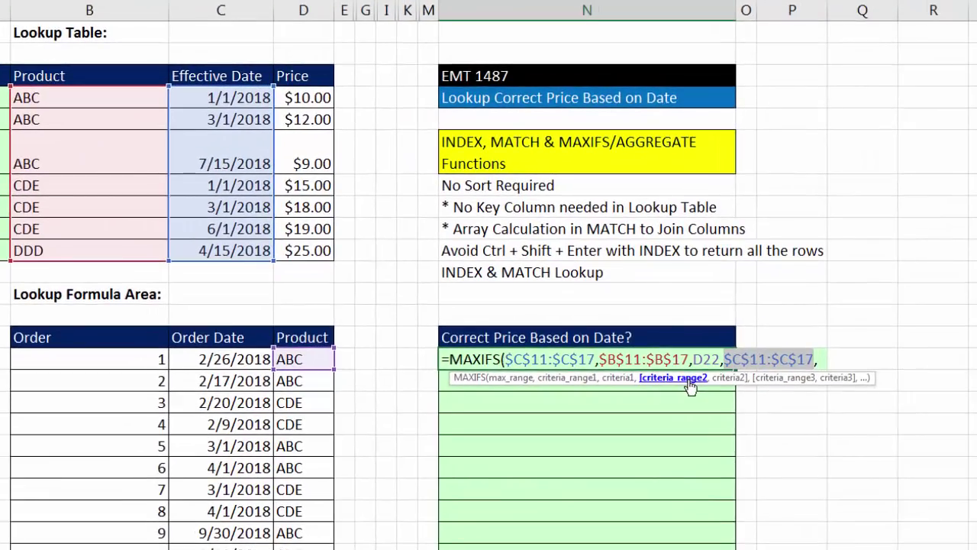
pyautogui.click(763, 365)
pyautogui.click(724, 379)
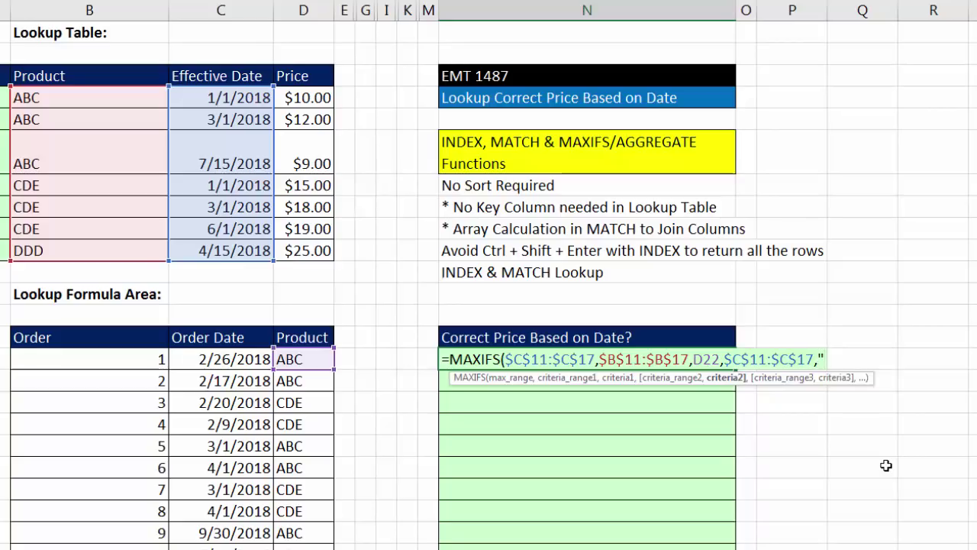
pyautogui.write('<')
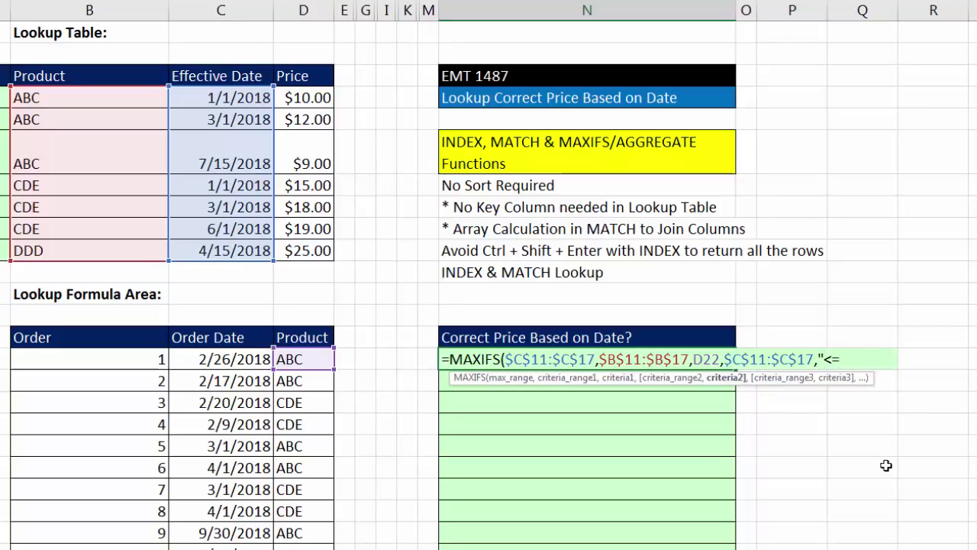
pyautogui.write('="&')
pyautogui.click(240, 360)
pyautogui.moveTo(882, 359); pyautogui.dragTo(823, 359)
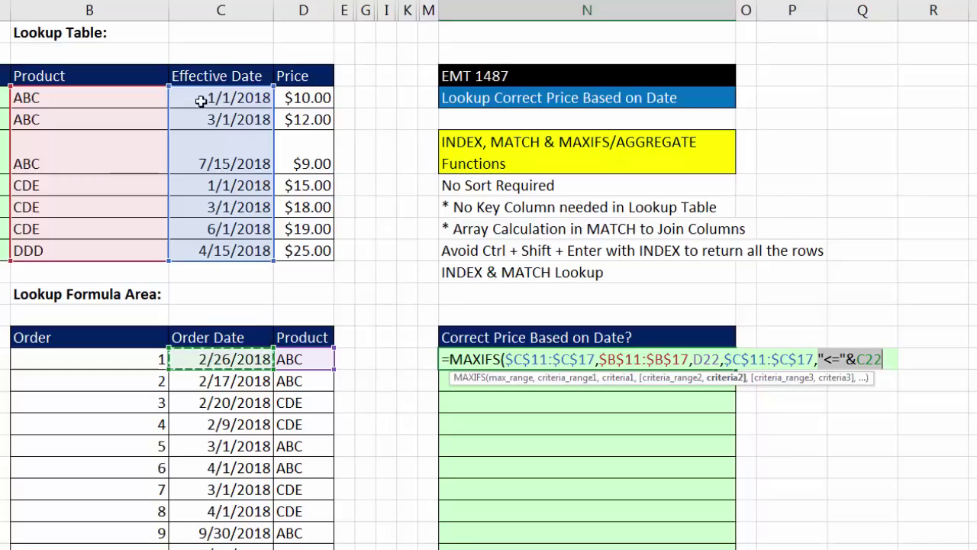
pyautogui.click(894, 360)
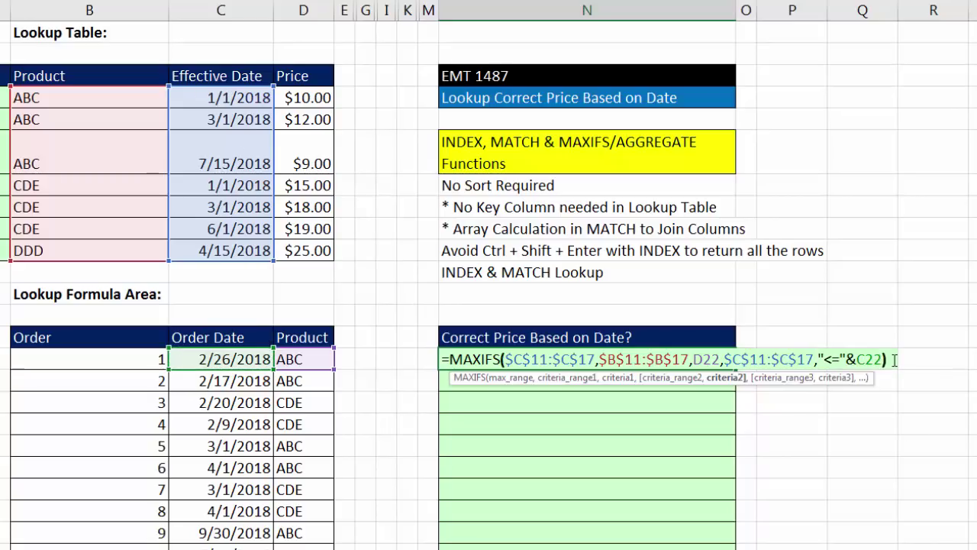
pyautogui.write(')')
pyautogui.hotkey('ctrl', 'Return')
# Format N22 as a Date and fill its formula down through N34.
pyautogui.hotkey('ctrl', '1')
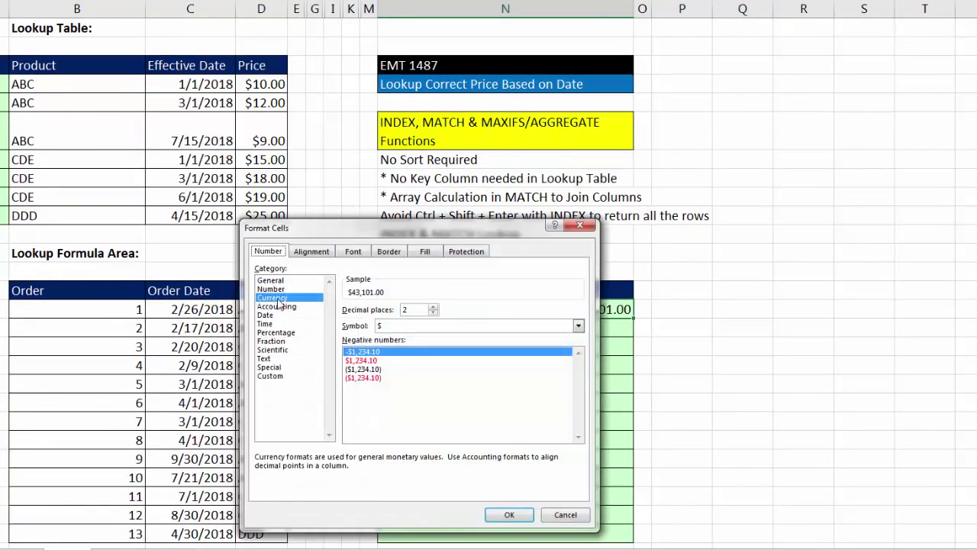
pyautogui.click(274, 316)
pyautogui.press('Return')
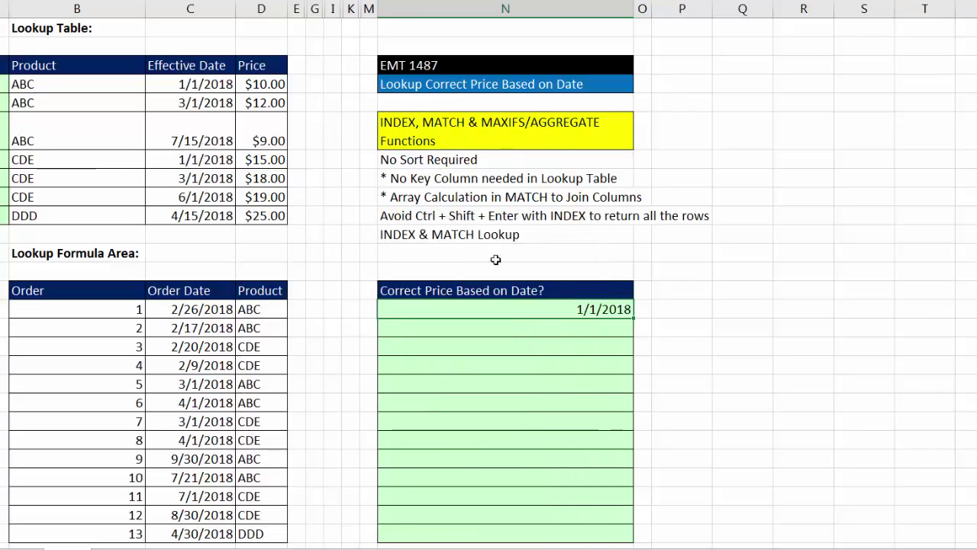
pyautogui.moveTo(609, 308); pyautogui.dragTo(557, 535)
pyautogui.hotkey('ctrl', 'd')
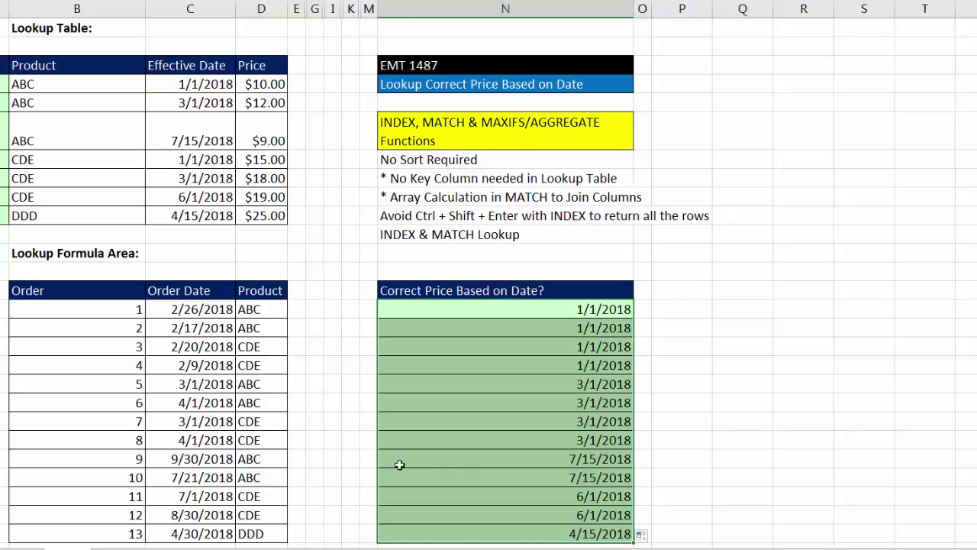
# Check the copied MAXIFS formula and its cell references in N30, the row of order 9.
pyautogui.click(487, 461)
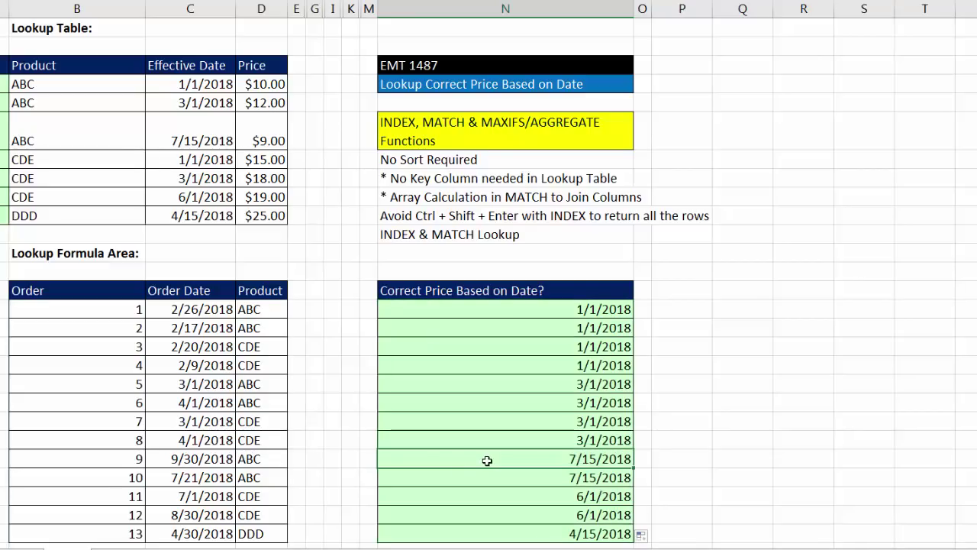
pyautogui.press('F2')
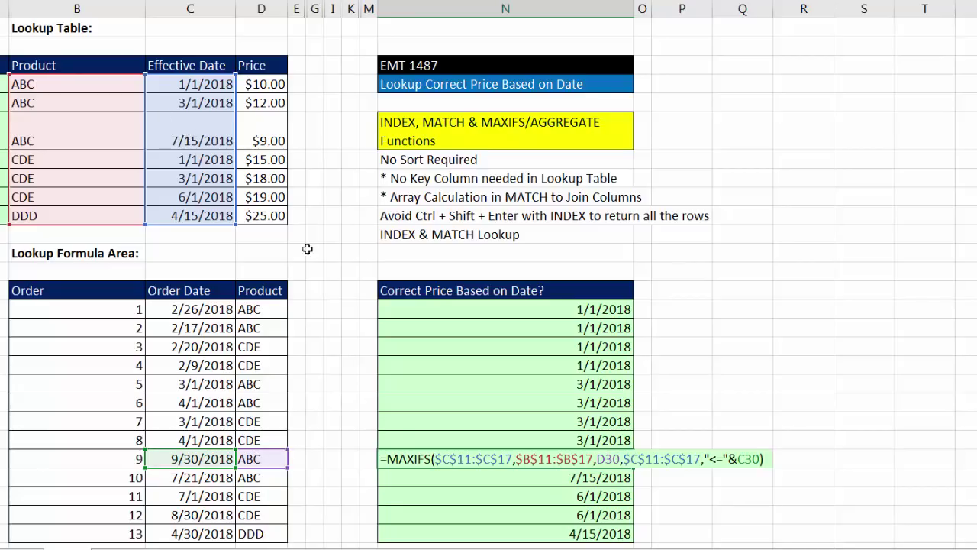
pyautogui.press('Return')
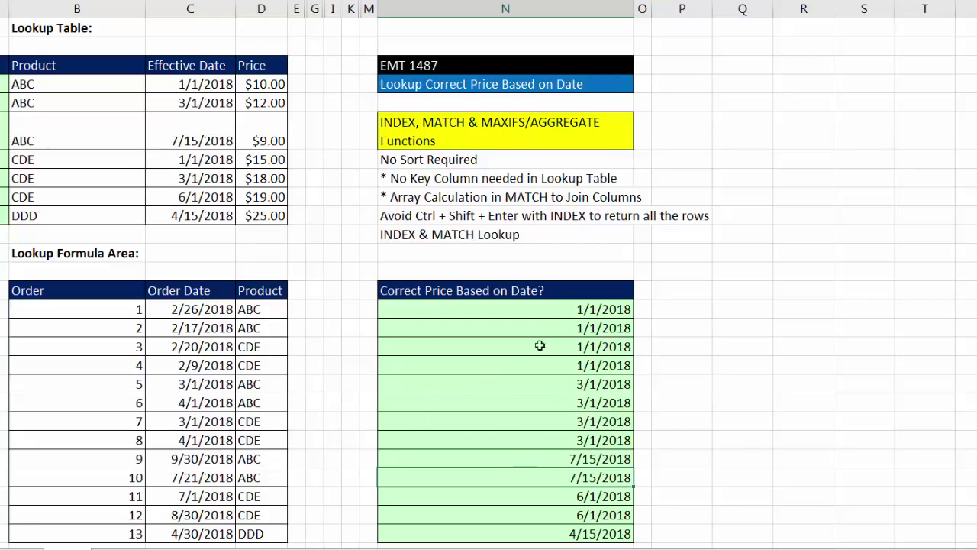
# Set the number format of N22:N34 to General.
pyautogui.moveTo(482, 307); pyautogui.dragTo(567, 540)
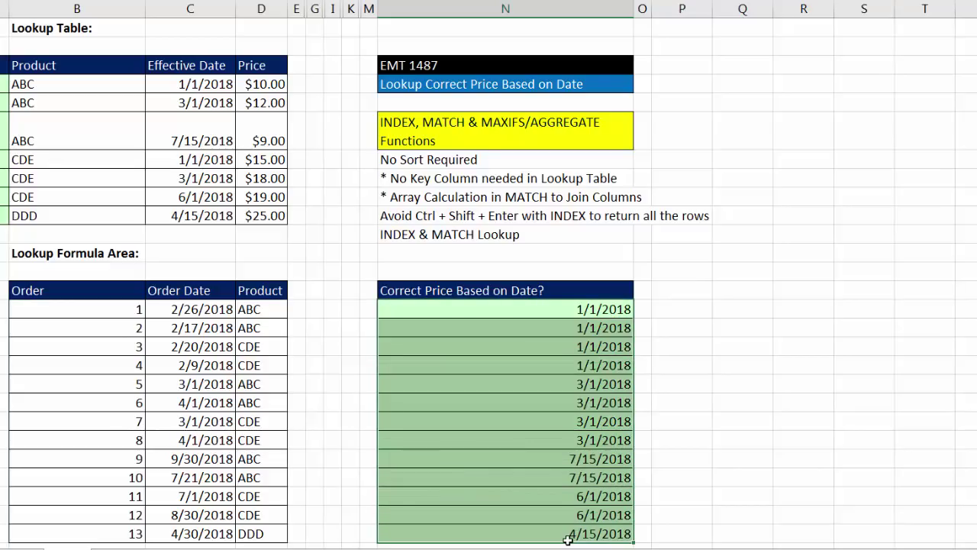
pyautogui.hotkey('ctrl', '1')
pyautogui.click(290, 280)
pyautogui.click(526, 514)
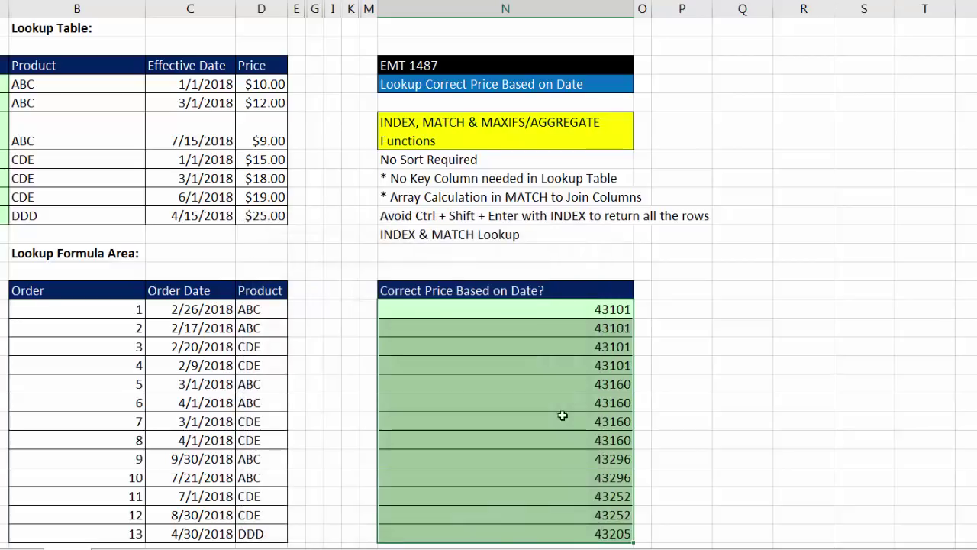
# Join the product in D22 to the front of N22's MAXIFS formula with &, and fill it down through N34.
pyautogui.press('F2')
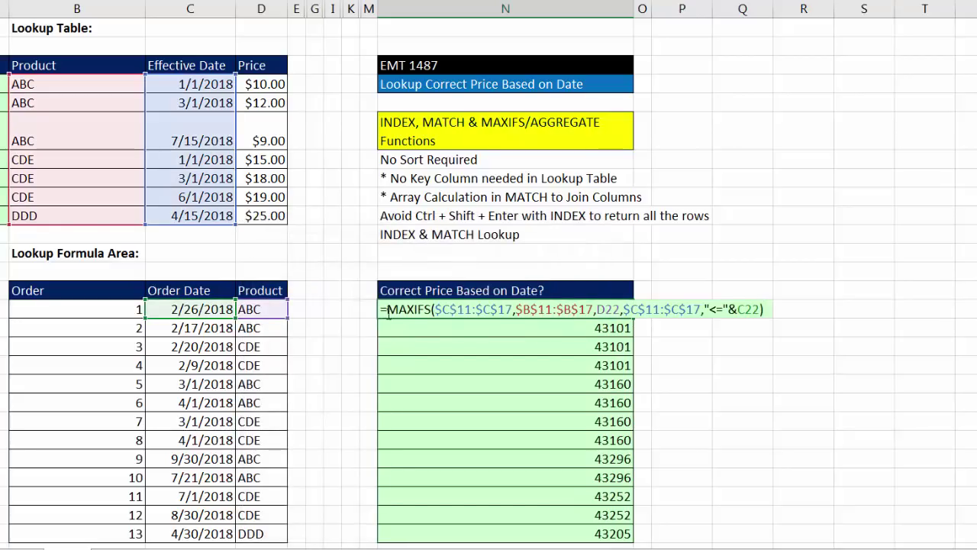
pyautogui.click(253, 310)
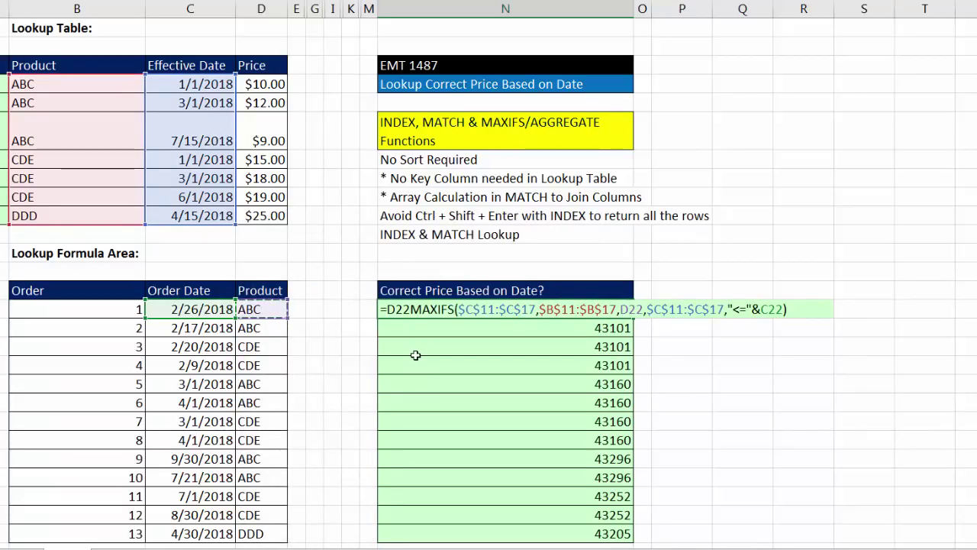
pyautogui.write('&')
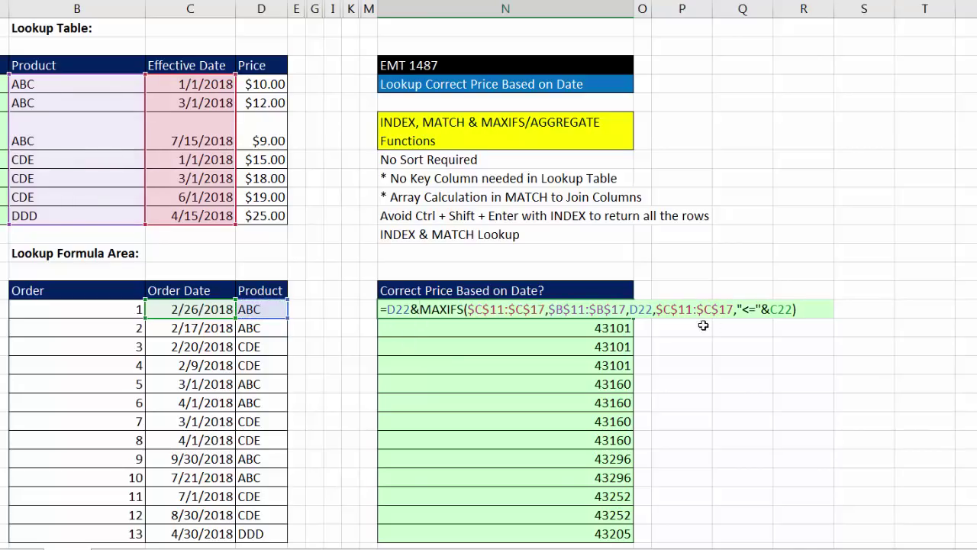
pyautogui.press('Return')
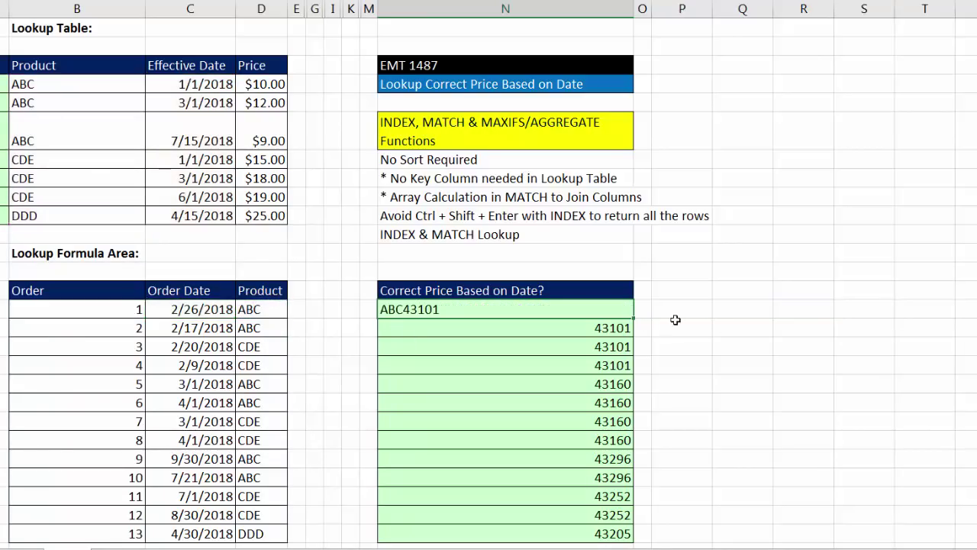
pyautogui.doubleClick(633, 319)
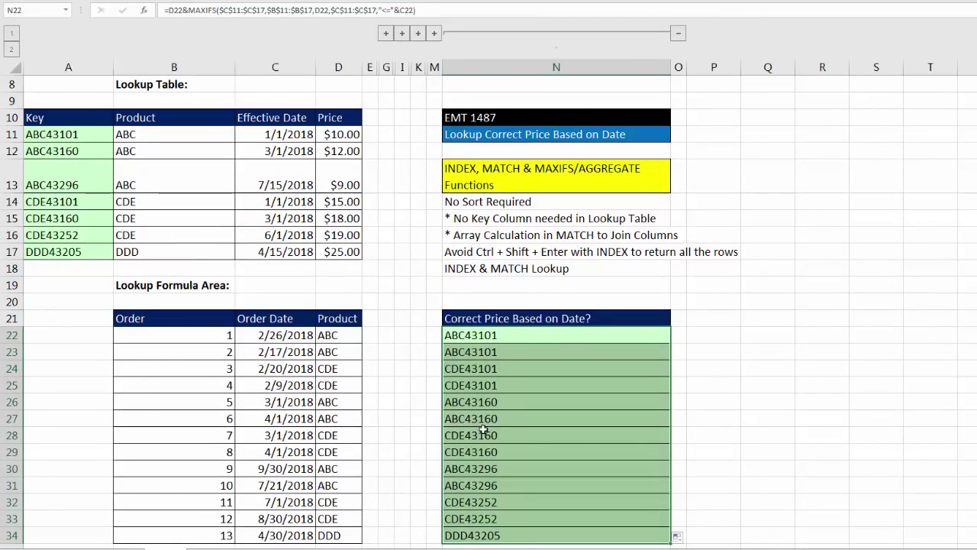
# Wrap N22's formula in MATCH, using D22&MAXIFS(...) as the lookup_value argument.
pyautogui.click(484, 341)
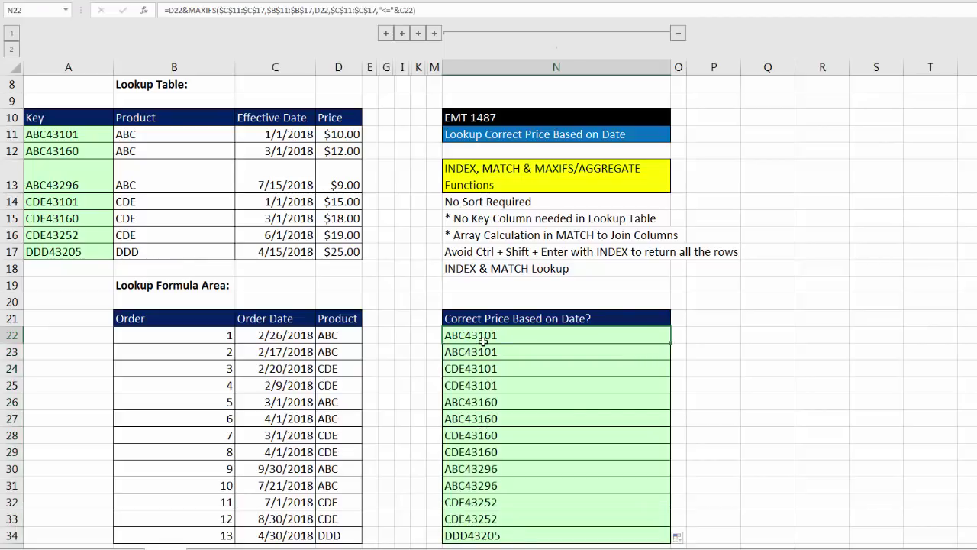
pyautogui.press('F2')
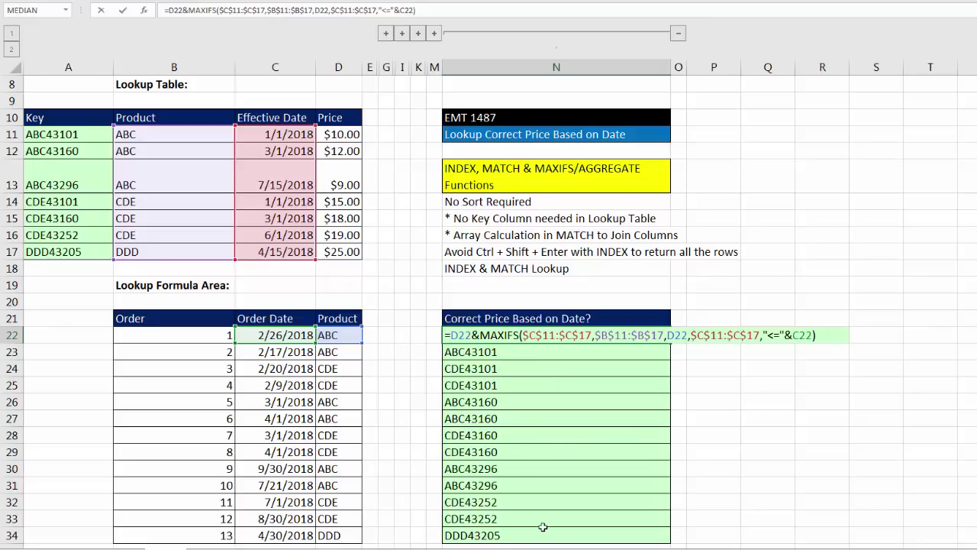
pyautogui.write('MATCH(')
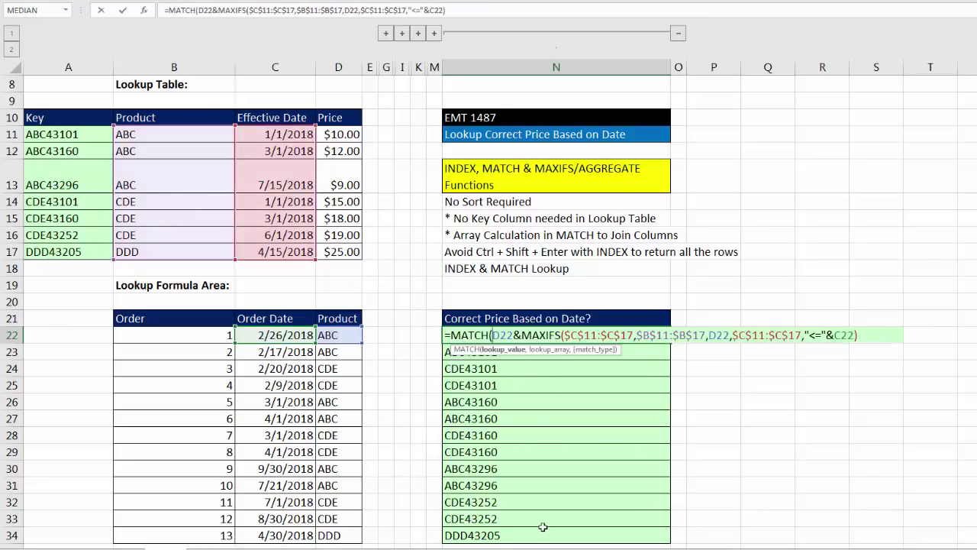
pyautogui.click(499, 350)
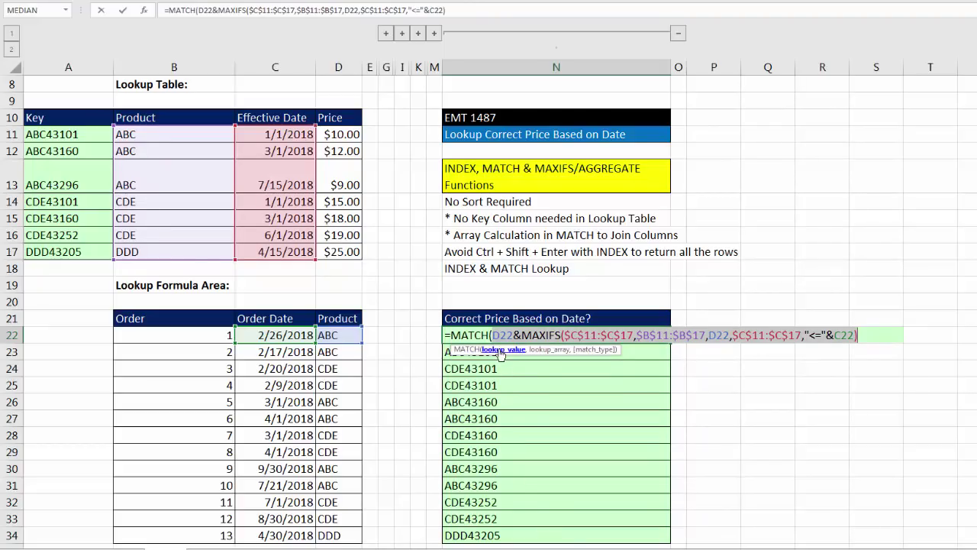
pyautogui.click(858, 340)
pyautogui.write(',')
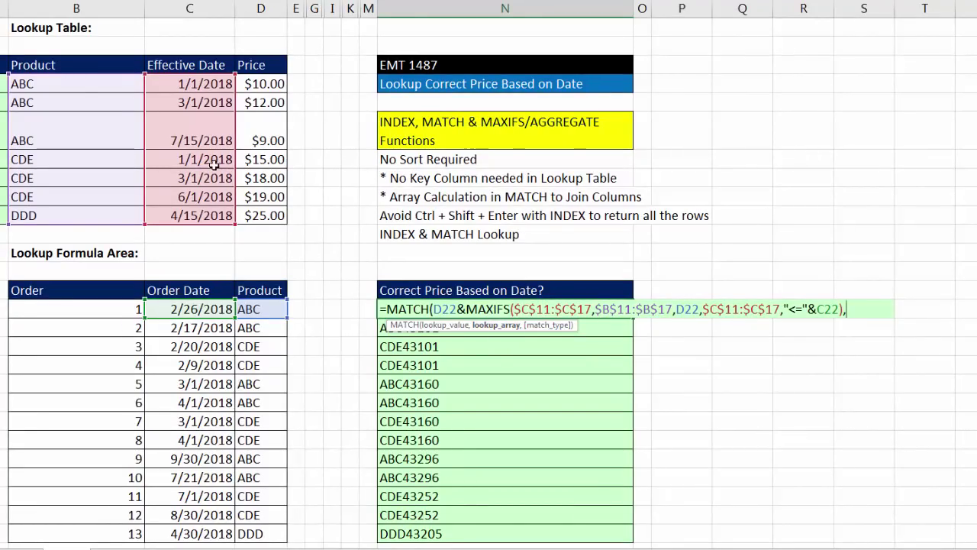
# Set MATCH's lookup_array to the joined product and effective date columns, $B$11:$B$17&$C$11:$C$17, with absolute references.
pyautogui.moveTo(79, 87); pyautogui.dragTo(87, 217)
pyautogui.press('F4')
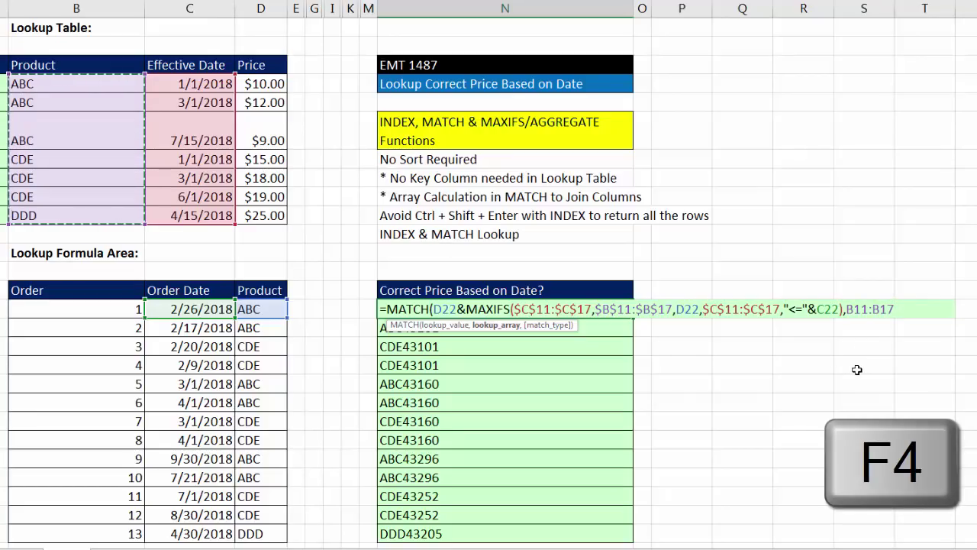
pyautogui.write('&')
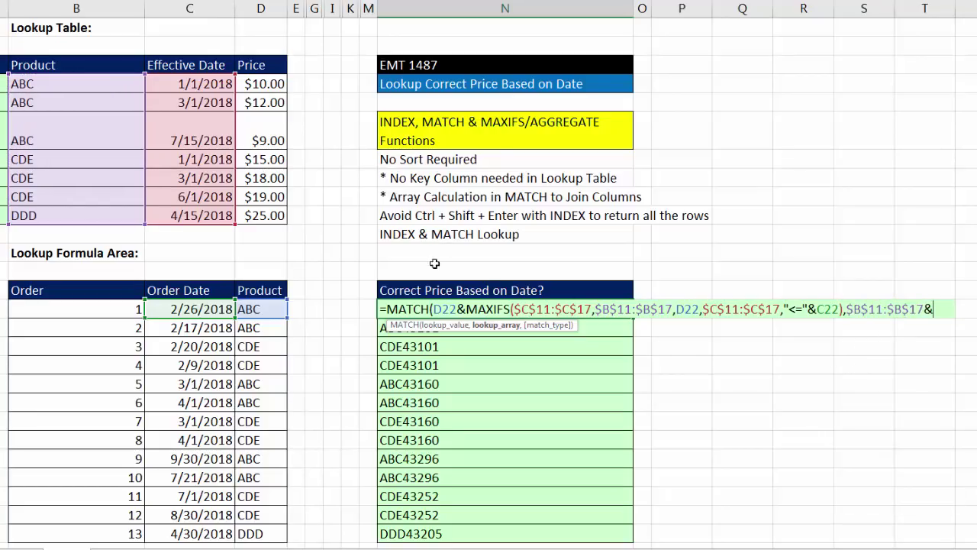
pyautogui.moveTo(161, 84); pyautogui.dragTo(187, 216)
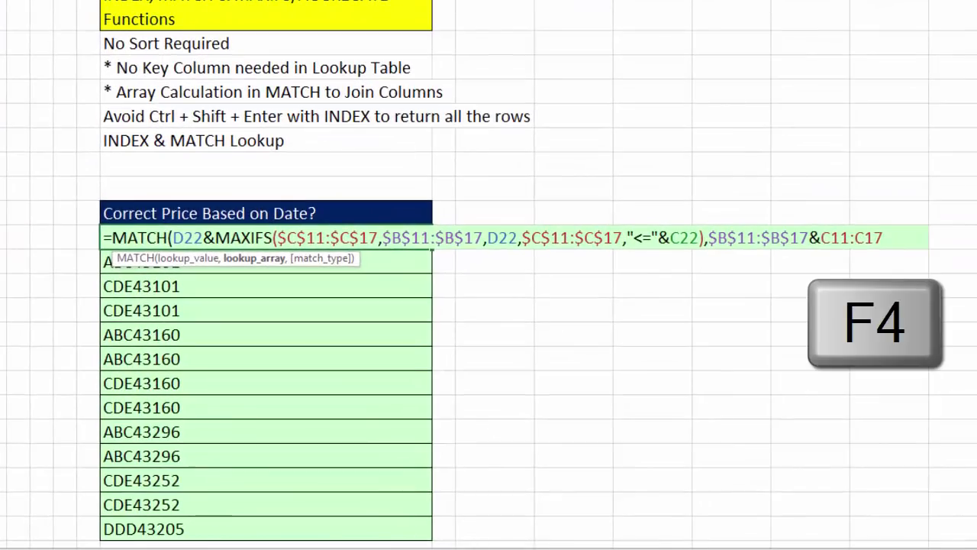
pyautogui.press('F4')
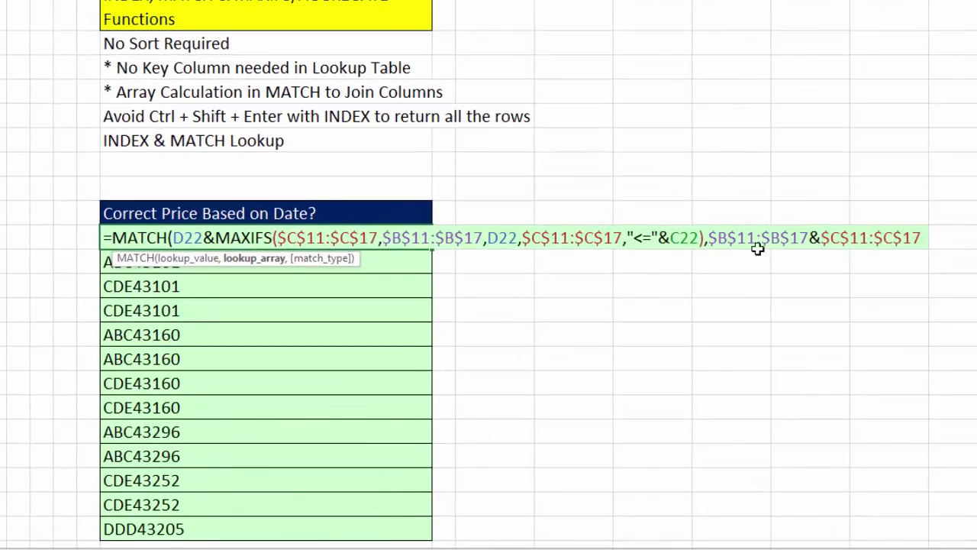
# Evaluate MATCH's lookup_array in place, undo the evaluation, and examine the join operator and the two joined ranges.
pyautogui.moveTo(369, 260); pyautogui.dragTo(779, 294)
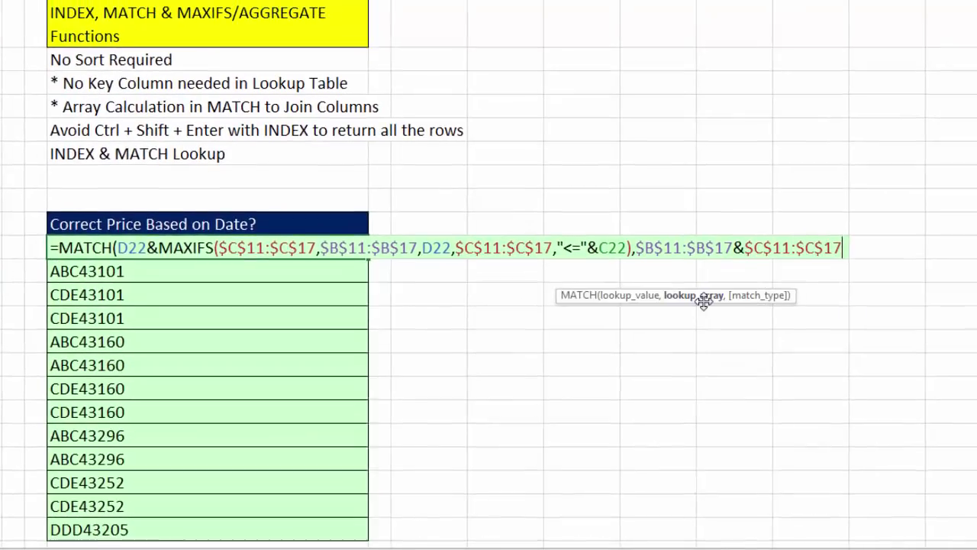
pyautogui.click(706, 297)
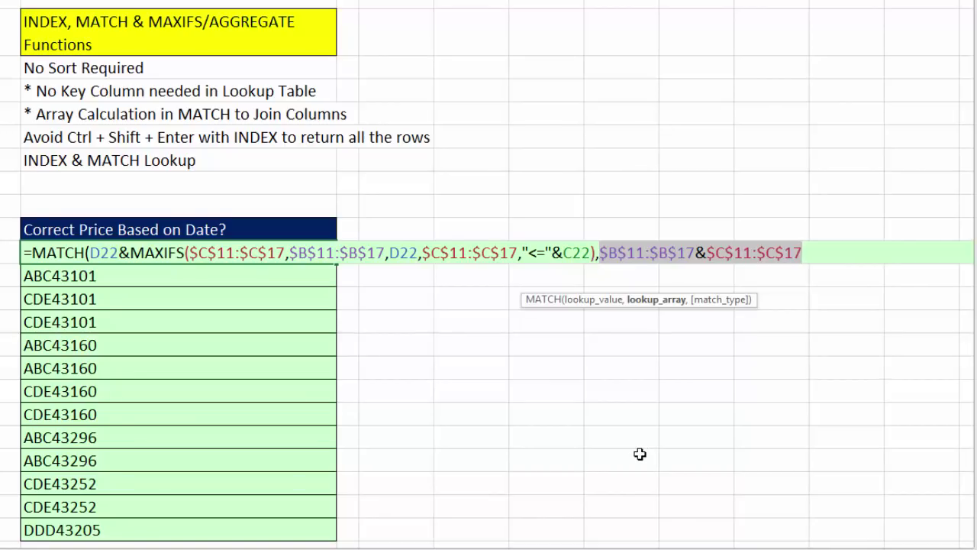
pyautogui.press('F9')
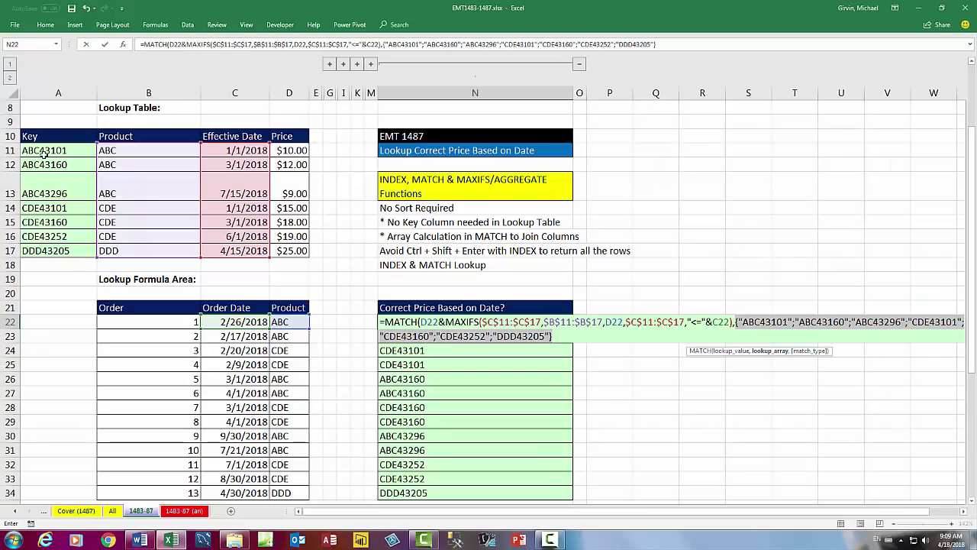
pyautogui.hotkey('ctrl', 'z')
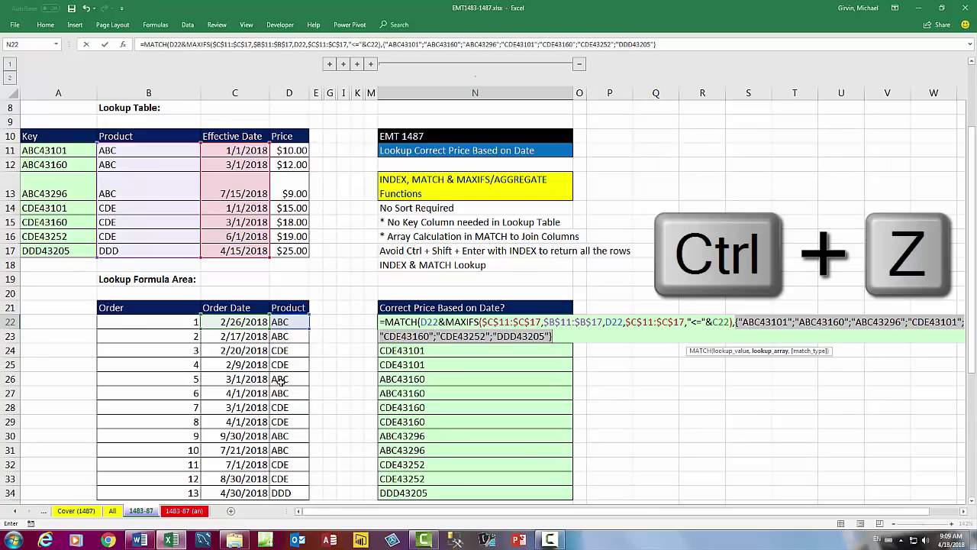
pyautogui.hotkey('ctrl', 'z')
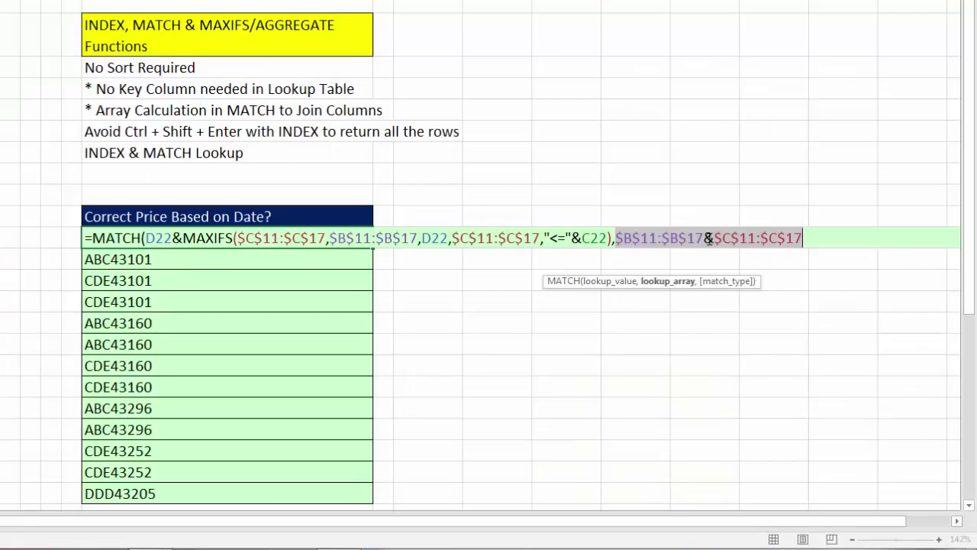
pyautogui.moveTo(708, 240); pyautogui.dragTo(716, 242)
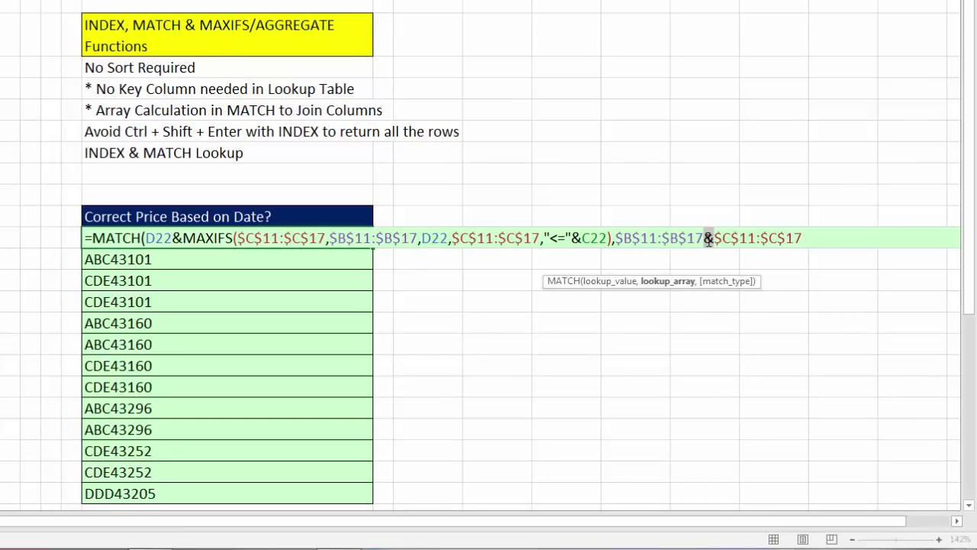
pyautogui.moveTo(709, 240); pyautogui.dragTo(616, 240)
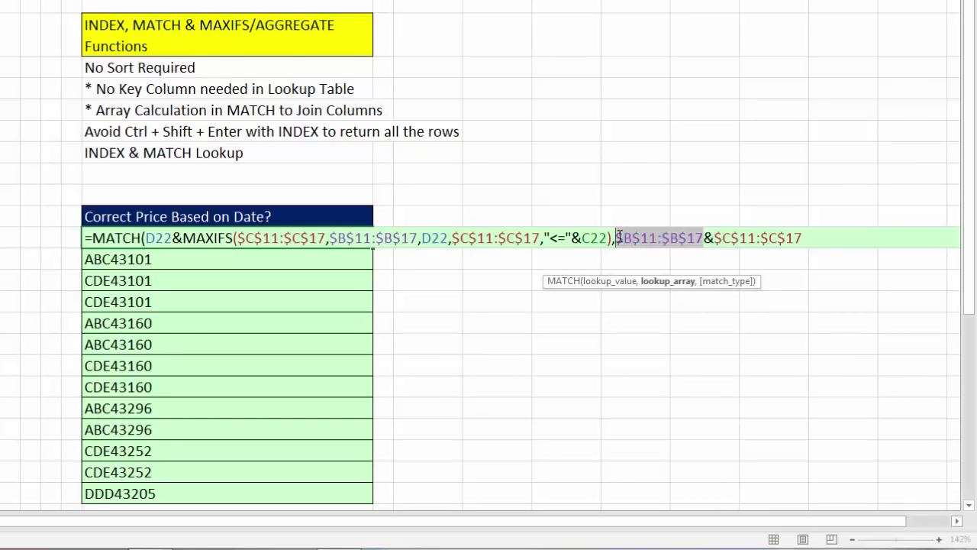
pyautogui.moveTo(714, 240); pyautogui.dragTo(811, 242)
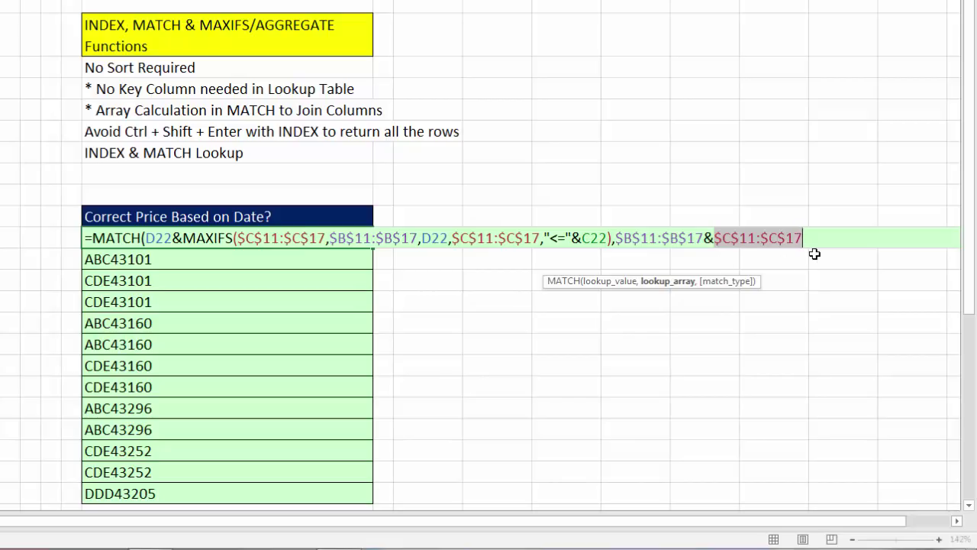
pyautogui.click(668, 289)
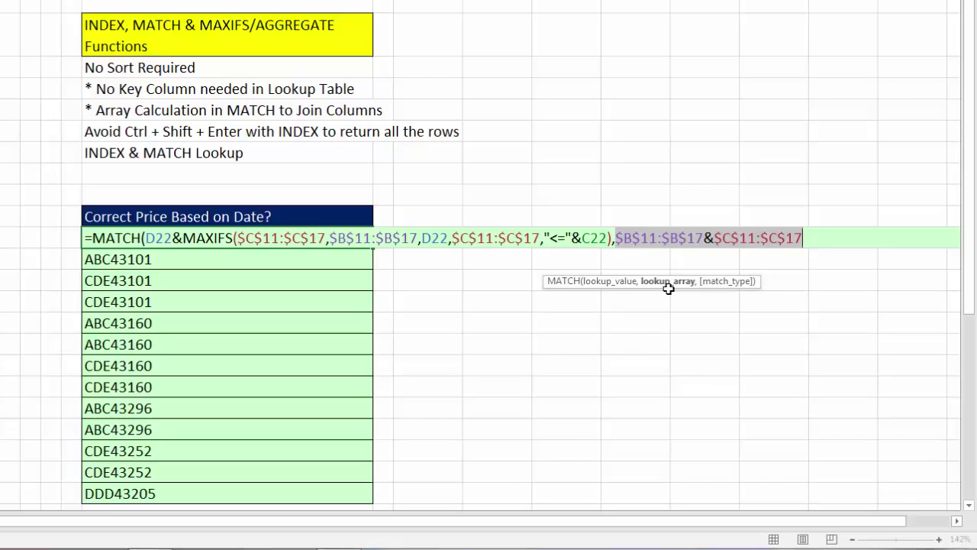
# Complete the MATCH formula with match_type 0 for an exact match and enter it in N22.
pyautogui.click(807, 238)
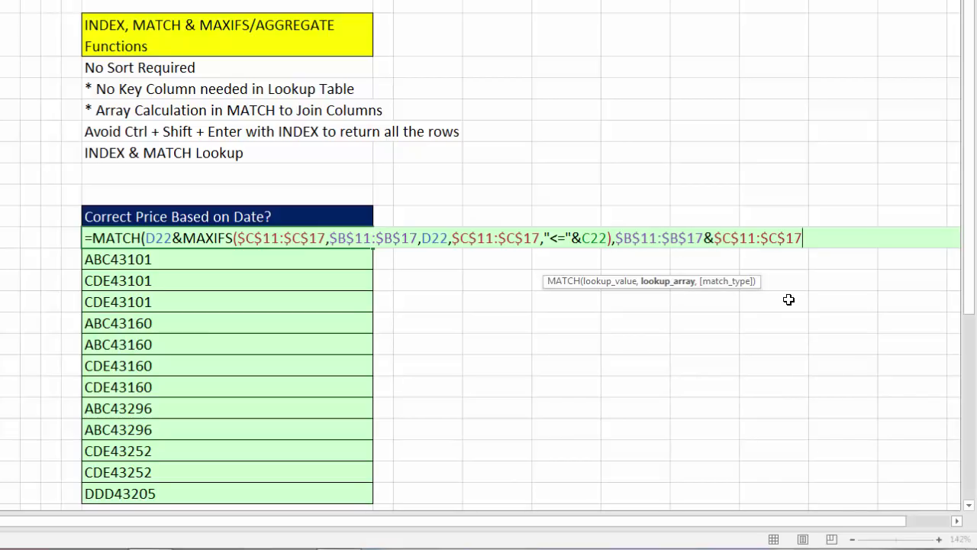
pyautogui.write(',')
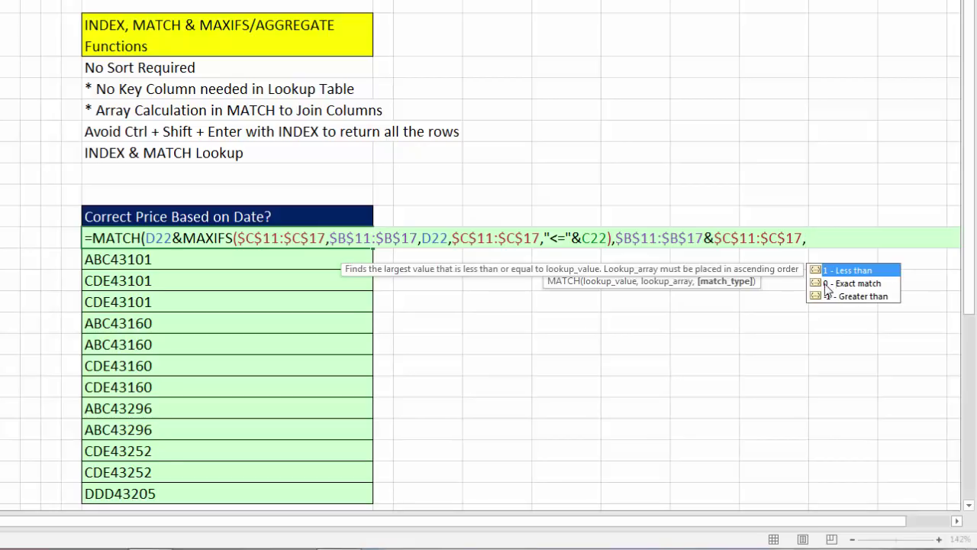
pyautogui.write('0)')
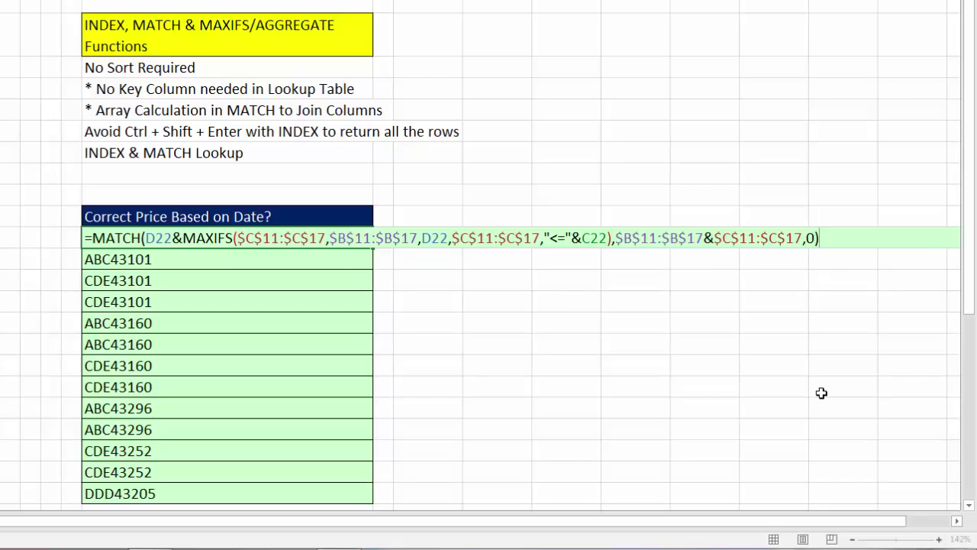
pyautogui.press('Return')
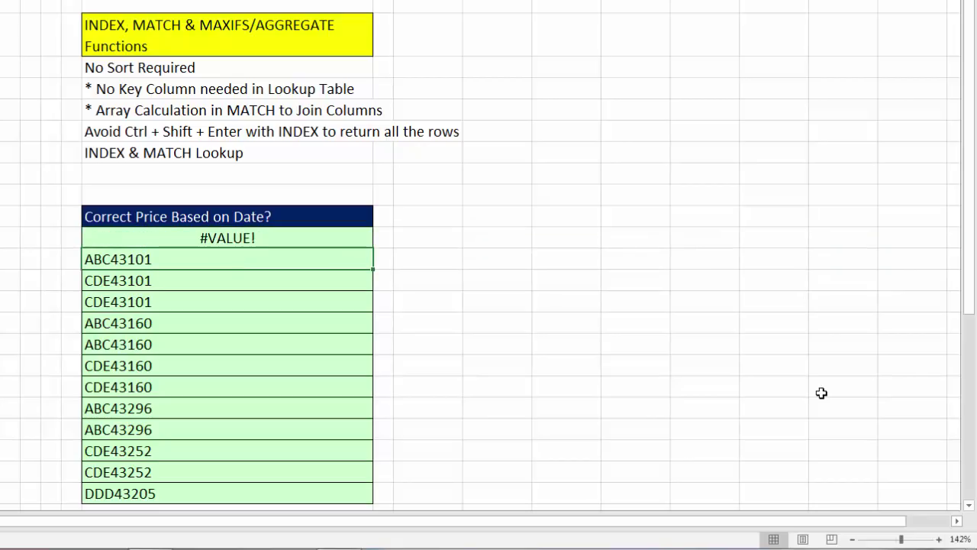
# Re-enter N22's MATCH as an array formula, filled down through N34, and check the row of order 11.
pyautogui.click(316, 242)
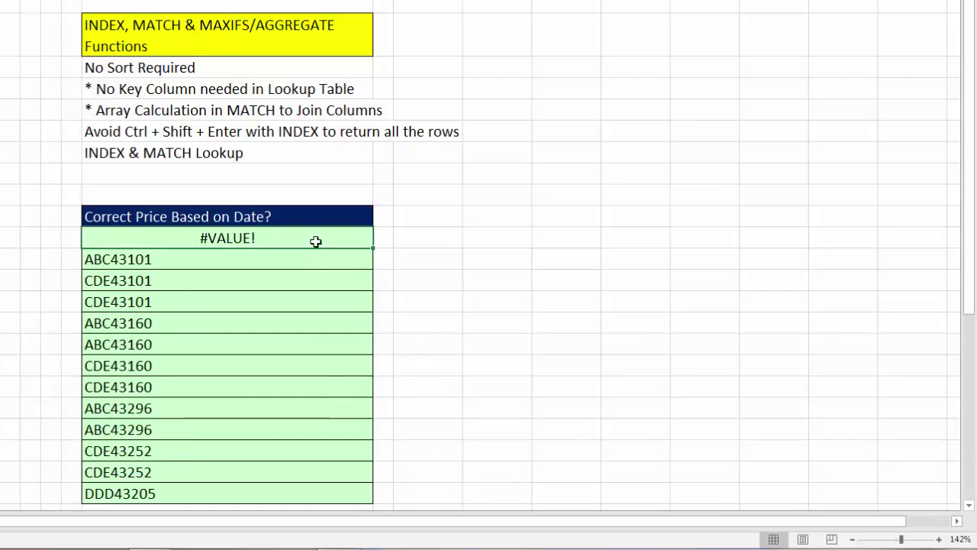
pyautogui.press('F2')
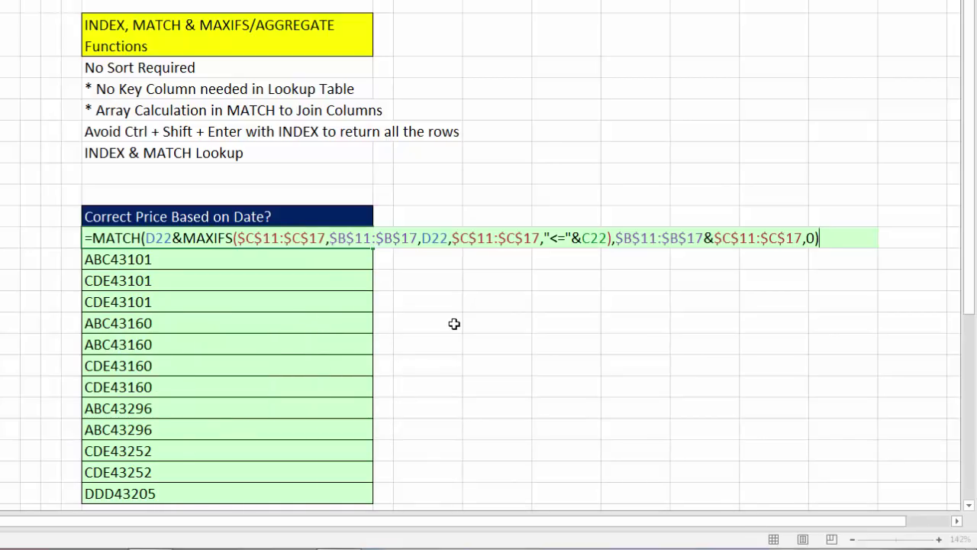
pyautogui.hotkey('ctrl', 'shift', 'Return')
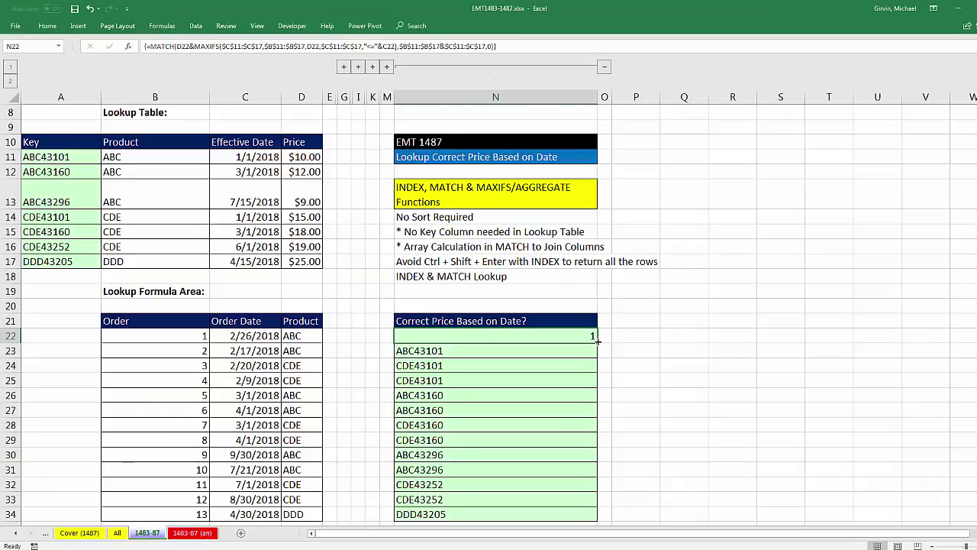
pyautogui.doubleClick(597, 342)
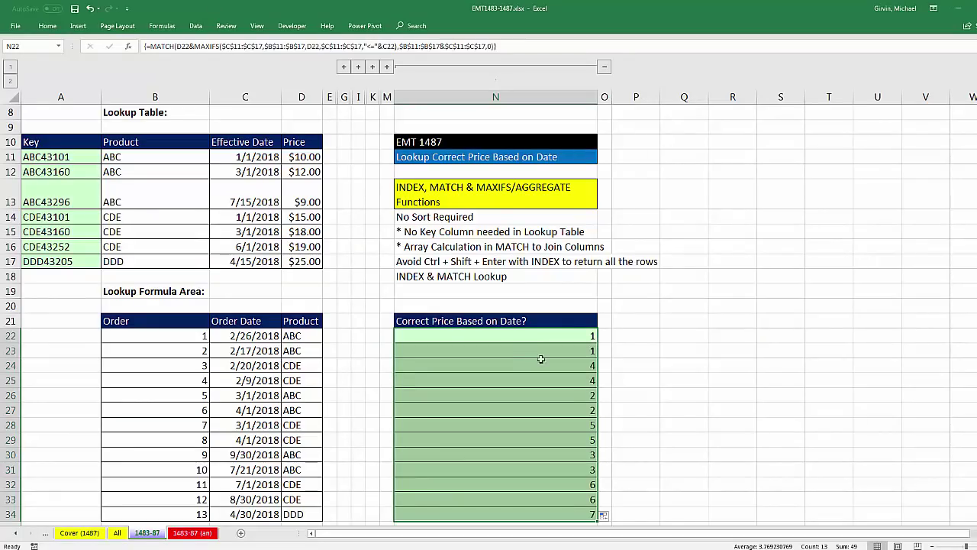
pyautogui.moveTo(162, 485); pyautogui.dragTo(451, 482)
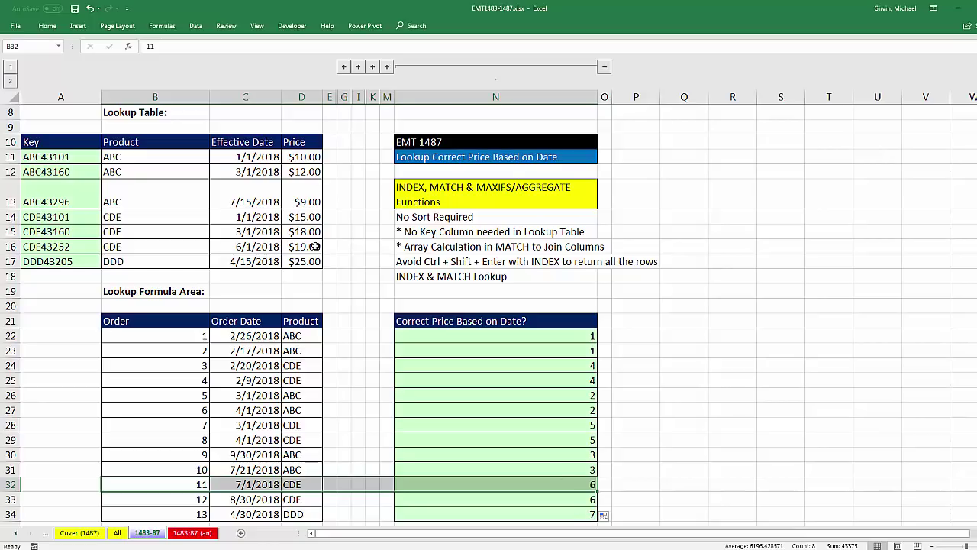
# Reopen N22's formula and insert the INDEX function in front of MATCH's lookup_array, $B$11:$B$17&$C$11:$C$17.
pyautogui.click(525, 336)
pyautogui.press('F2')
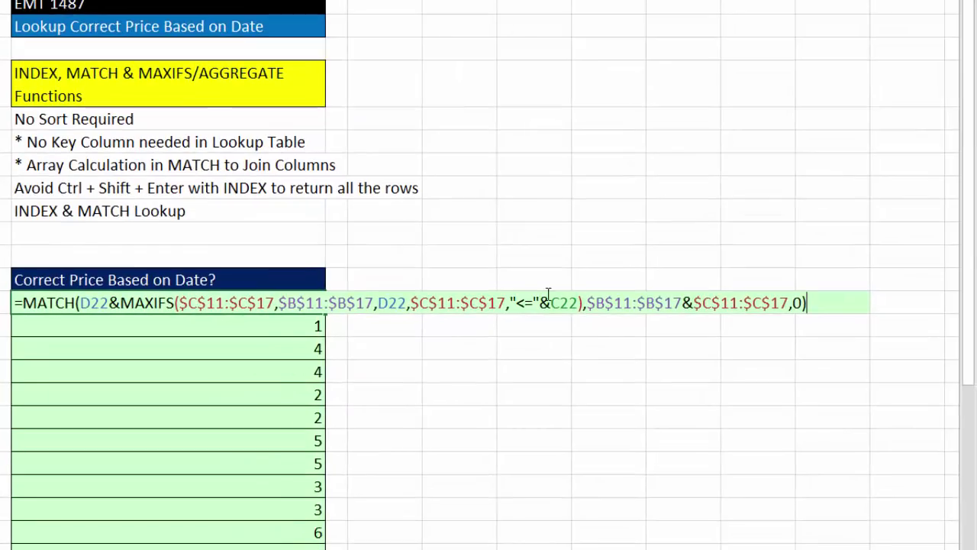
pyautogui.click(592, 304)
pyautogui.click(157, 323)
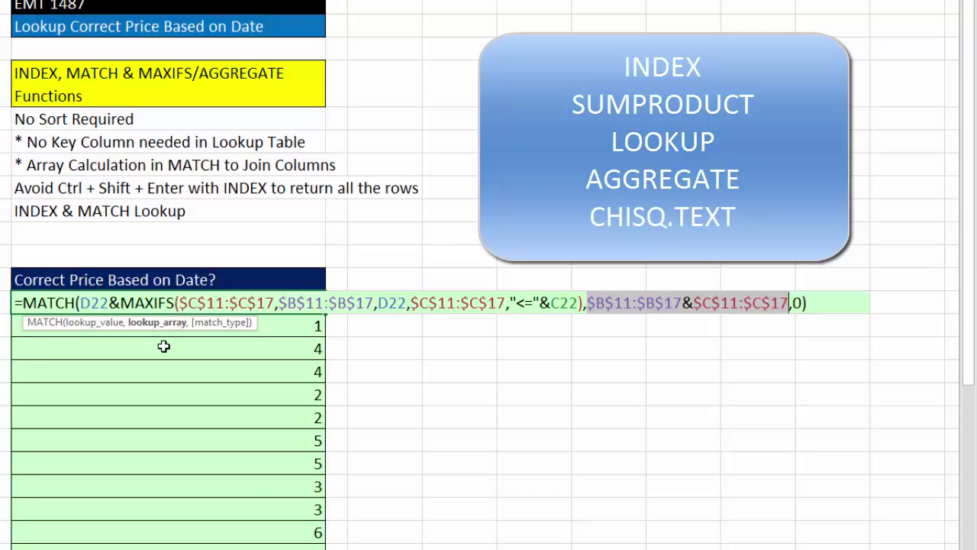
pyautogui.moveTo(194, 323); pyautogui.dragTo(690, 362)
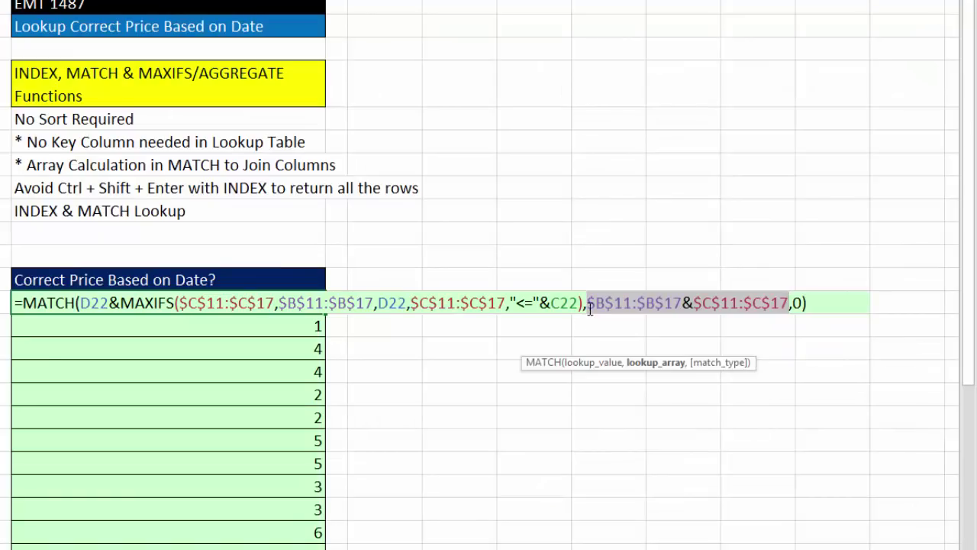
pyautogui.click(735, 322)
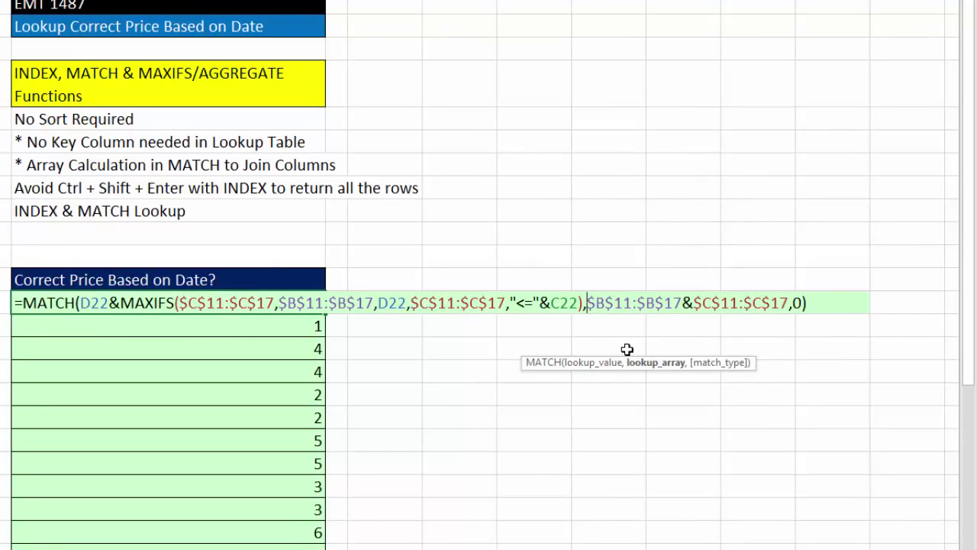
pyautogui.write('INDEX(')
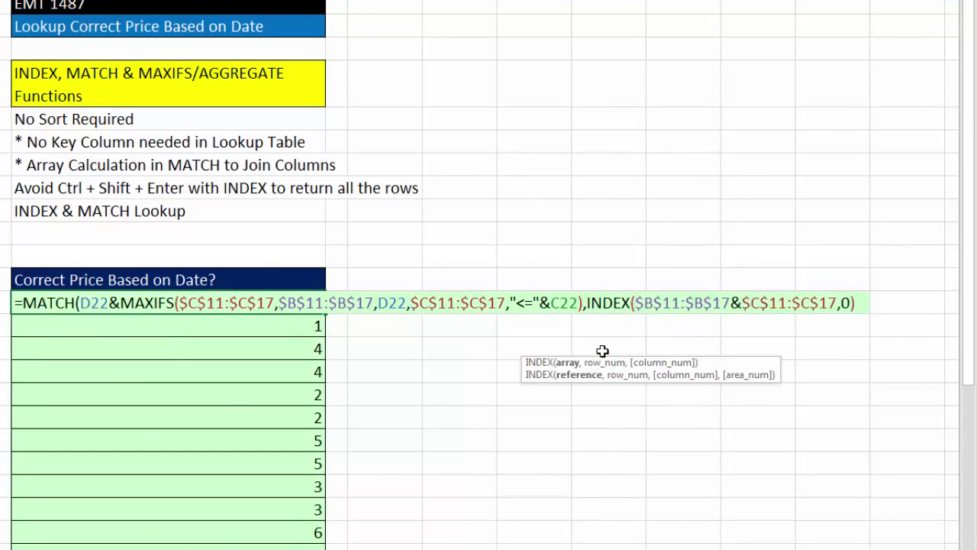
# Complete the INDEX around the joined ranges with row_num 0 and close its parenthesis.
pyautogui.click(571, 364)
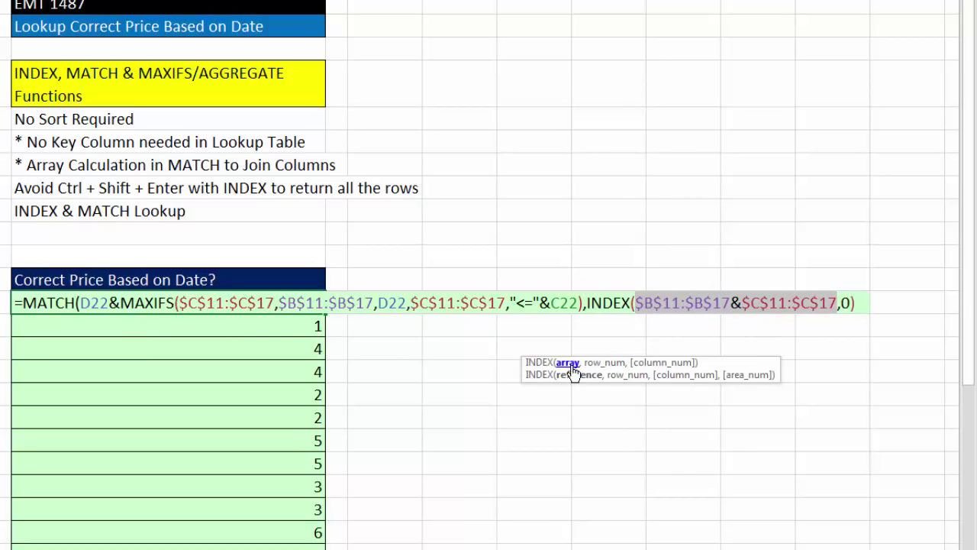
pyautogui.click(836, 302)
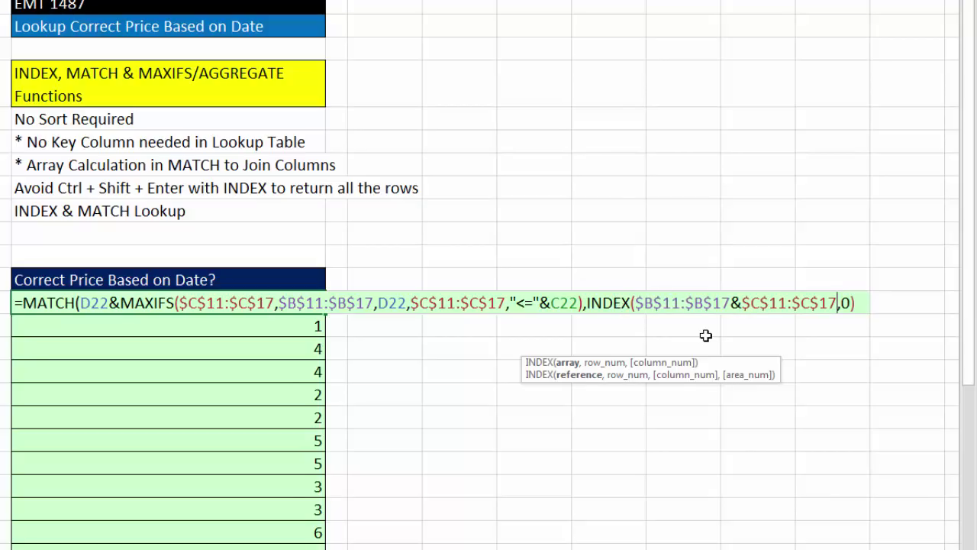
pyautogui.write(',')
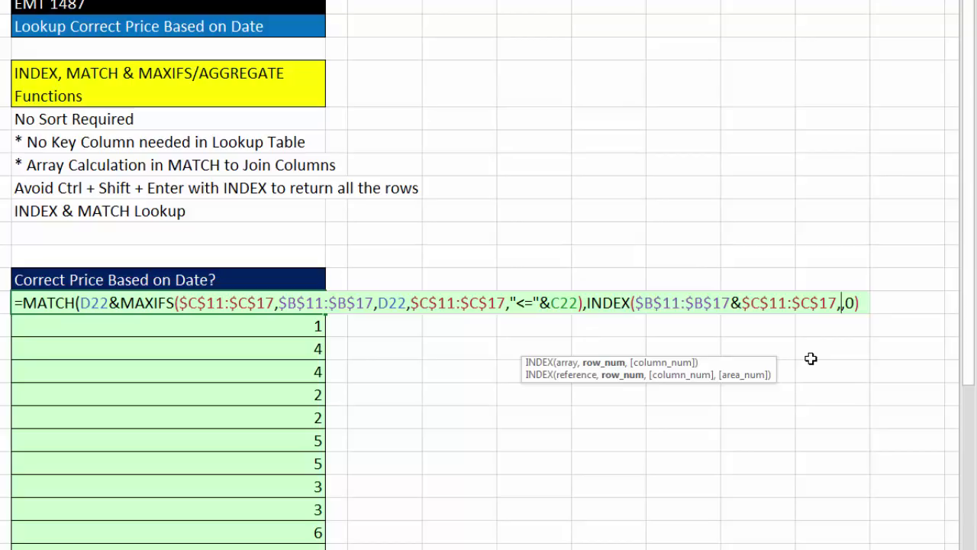
pyautogui.write('0)')
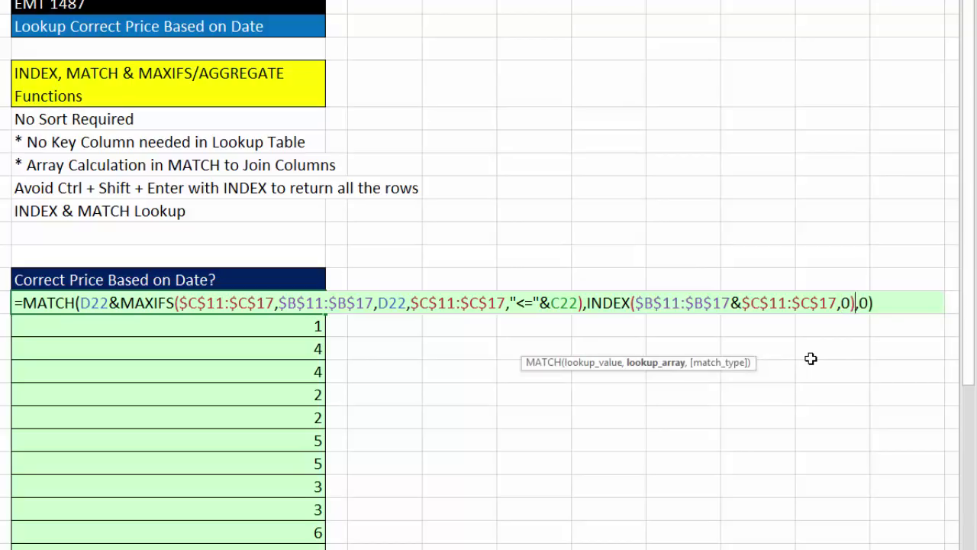
# Examine the INDEX inside MATCH's lookup_array, including its array argument, its row_num and the join operator.
pyautogui.moveTo(586, 302); pyautogui.dragTo(857, 303)
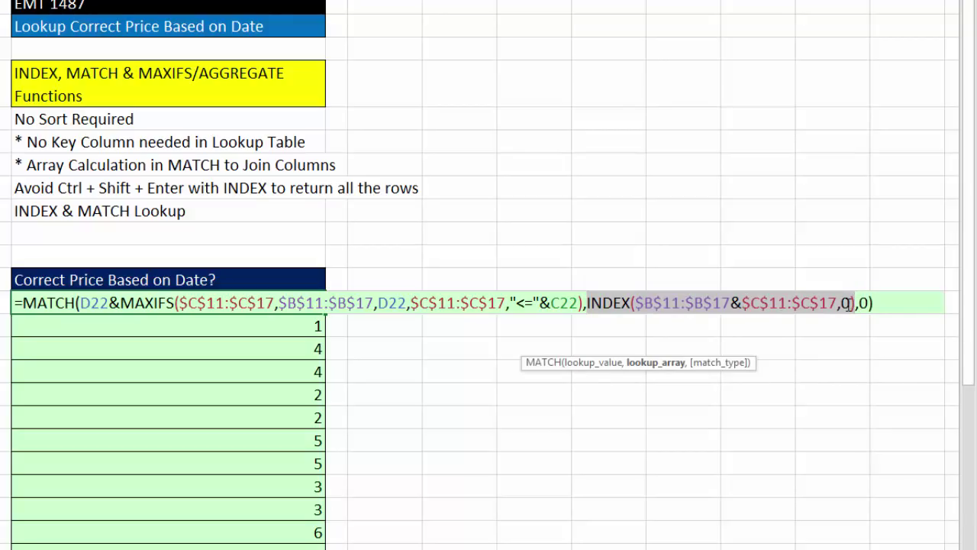
pyautogui.click(821, 302)
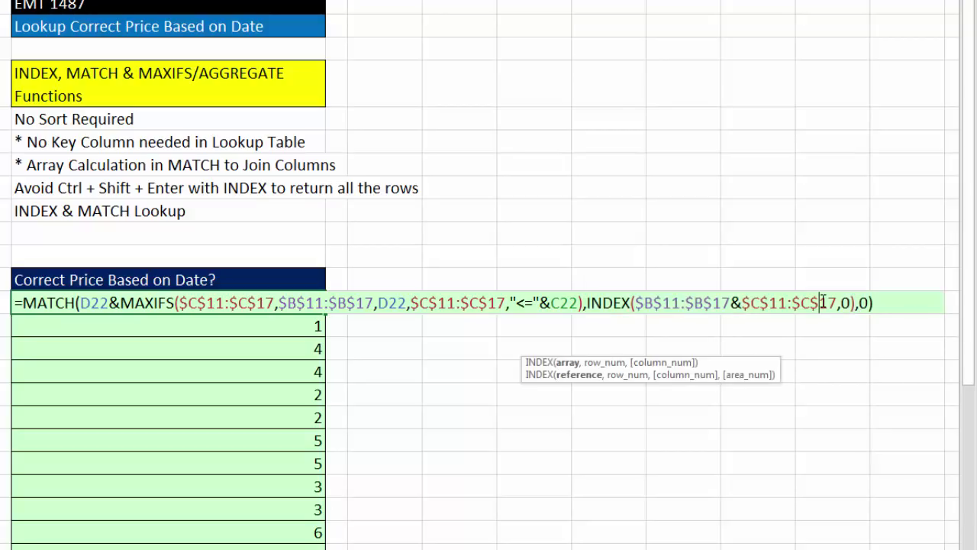
pyautogui.click(566, 365)
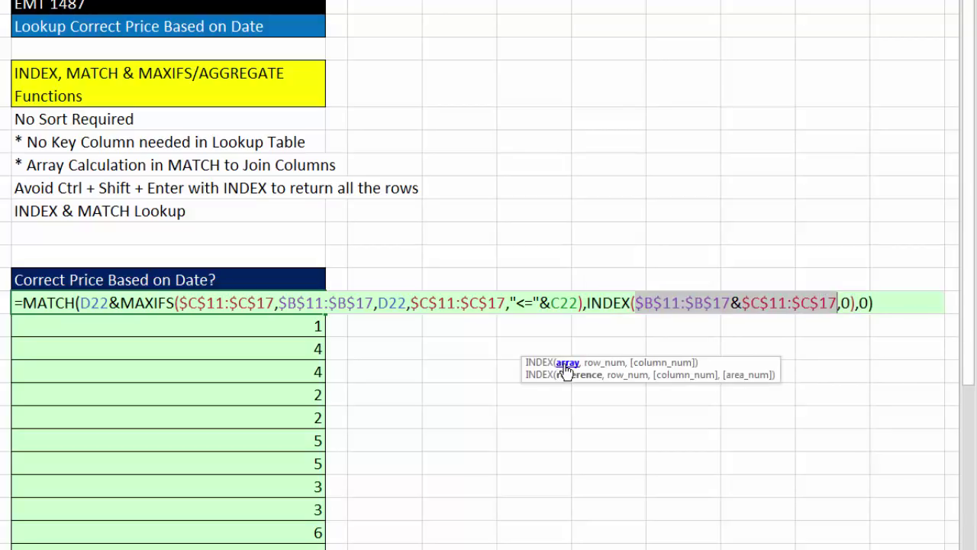
pyautogui.click(843, 304)
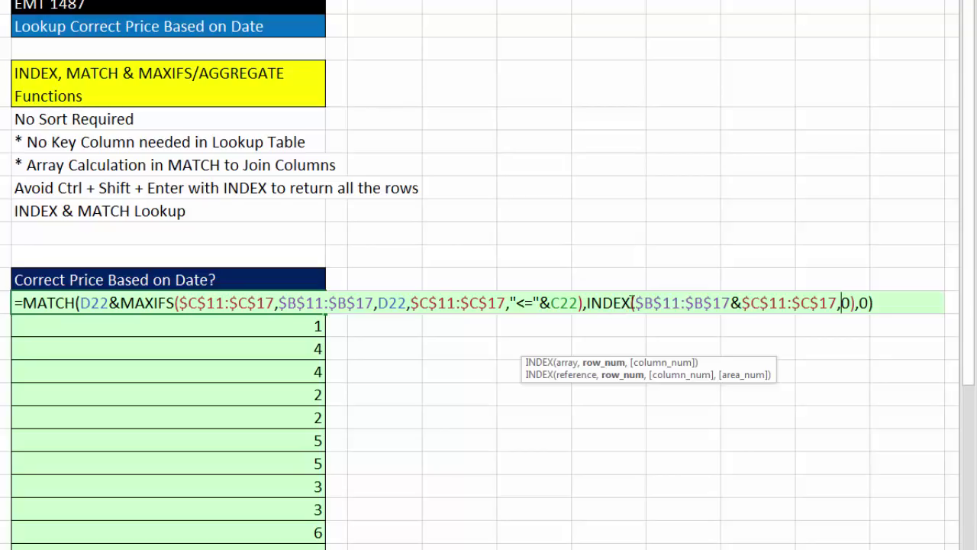
pyautogui.click(644, 303)
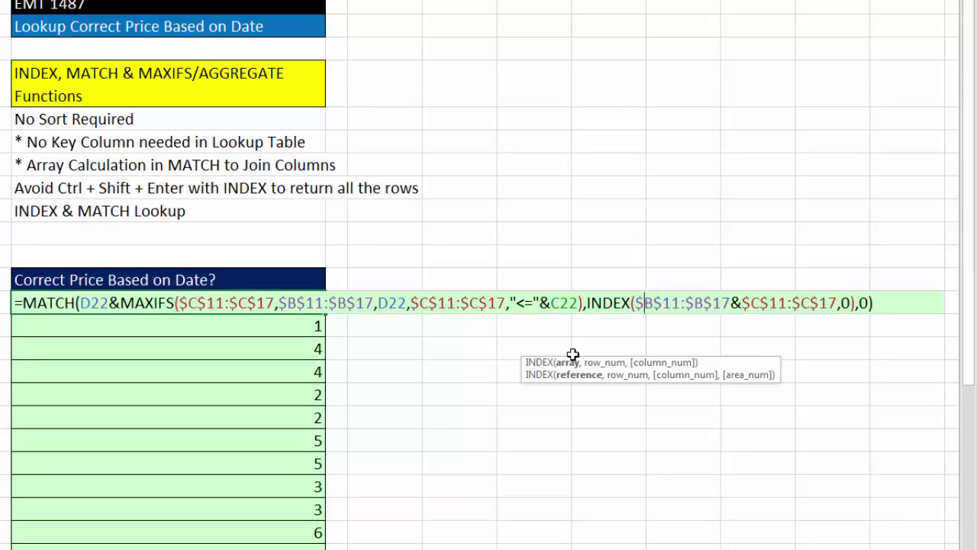
pyautogui.moveTo(731, 303); pyautogui.dragTo(741, 303)
pyautogui.click(570, 364)
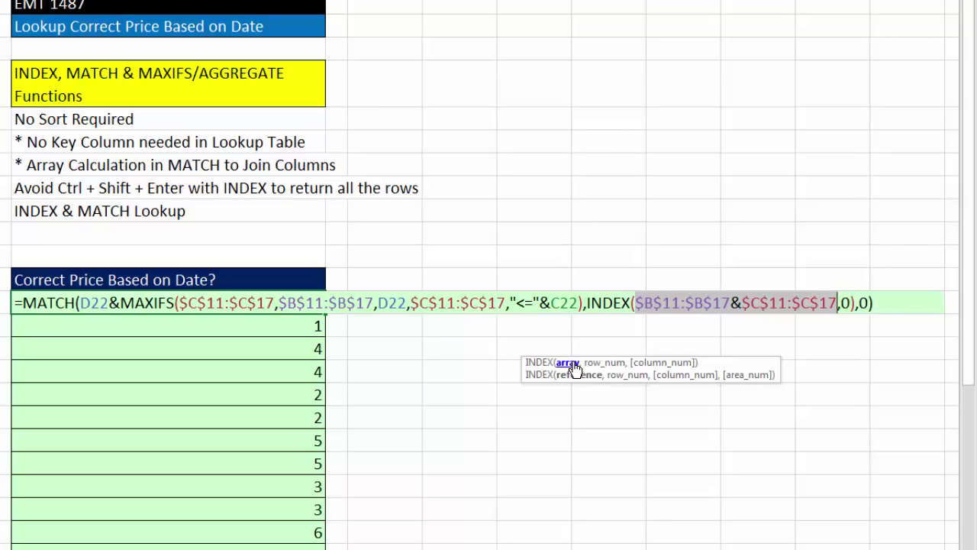
# Enter N22's MATCH formula as a regular formula and fill it down through N34.
pyautogui.press('Return')
pyautogui.click(309, 304)
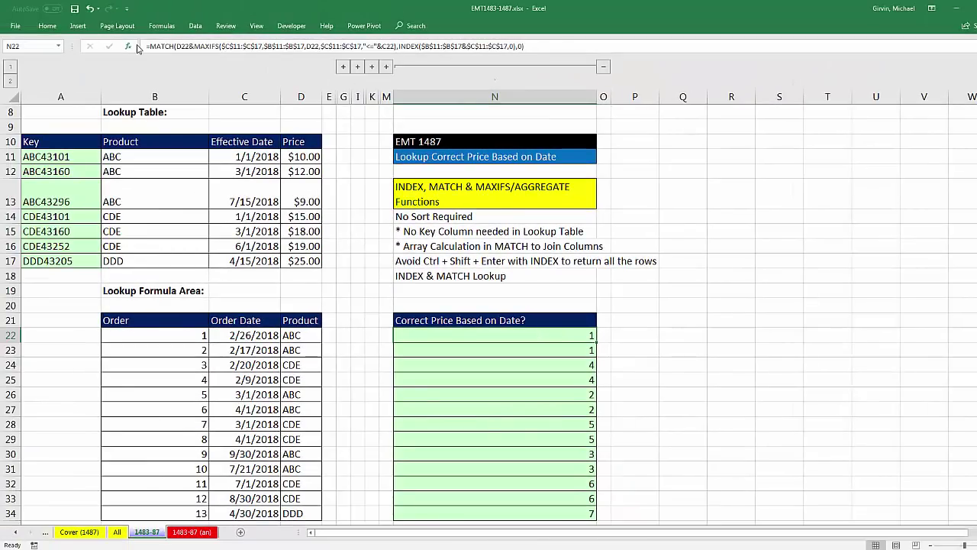
pyautogui.doubleClick(595, 340)
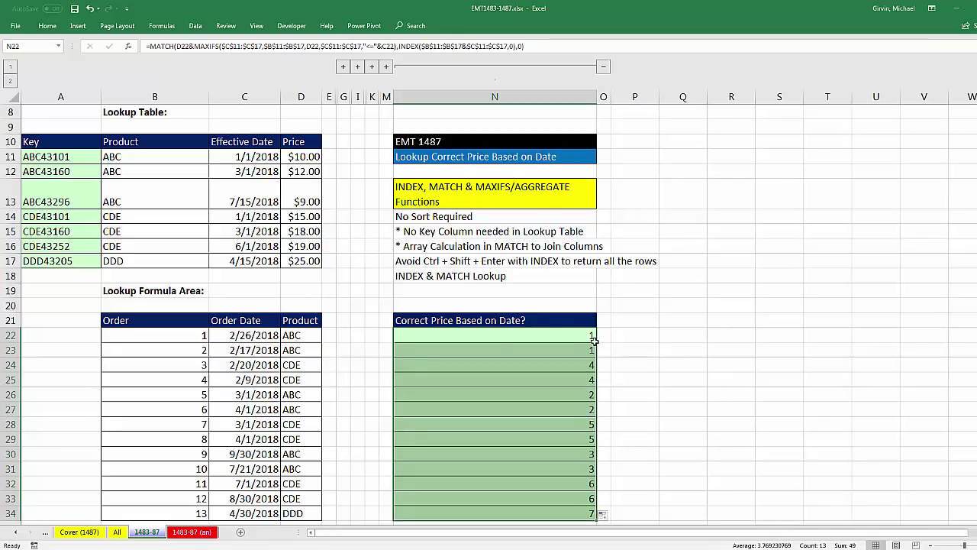
# Put an outer INDEX before N22's MATCH, with the price column $D$11:$D$17 as its absolute array and MATCH as row_num.
pyautogui.click(497, 334)
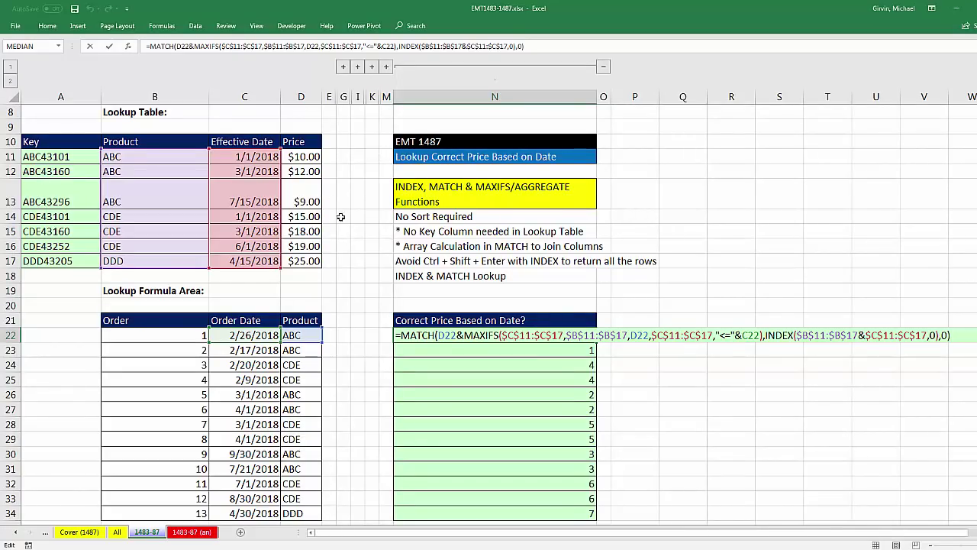
pyautogui.click(403, 335)
pyautogui.write('in')
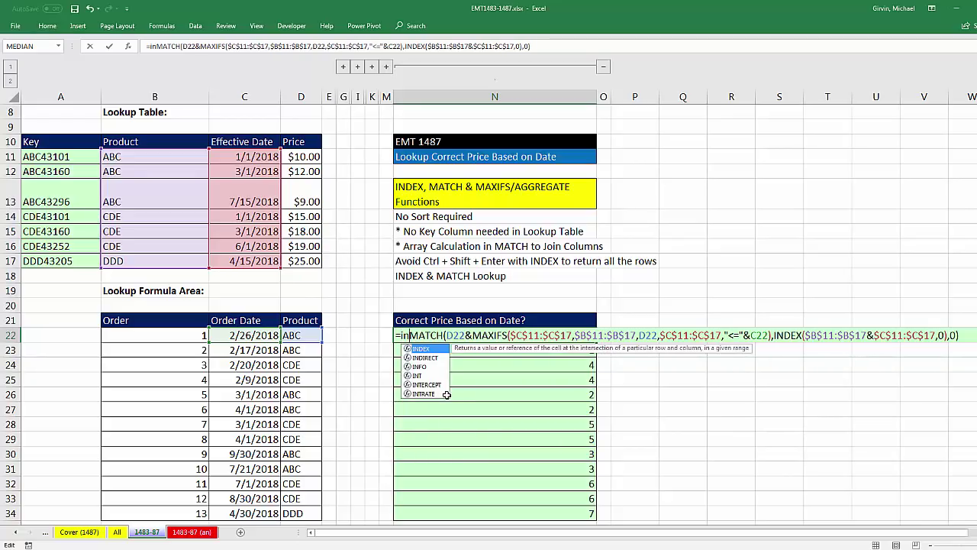
pyautogui.press('Tab')
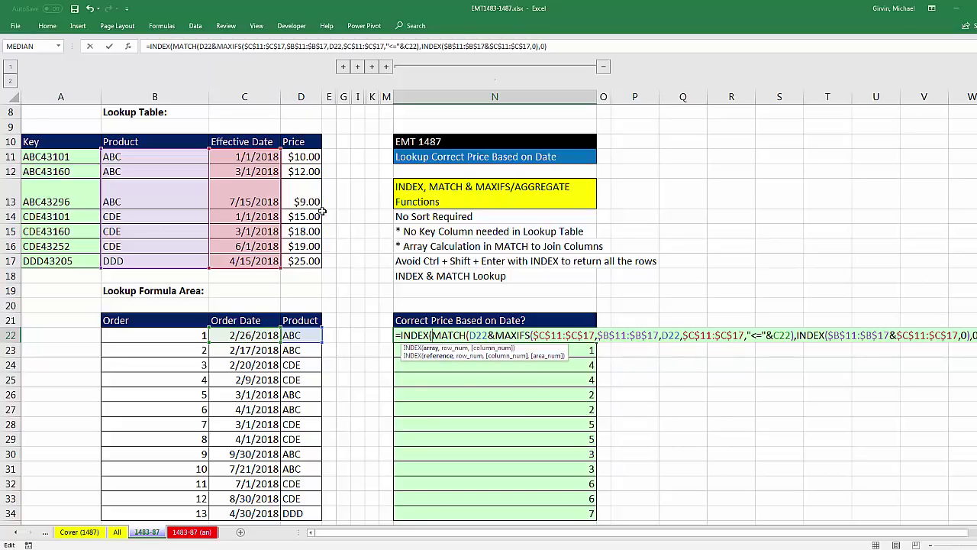
pyautogui.moveTo(302, 156); pyautogui.dragTo(305, 261)
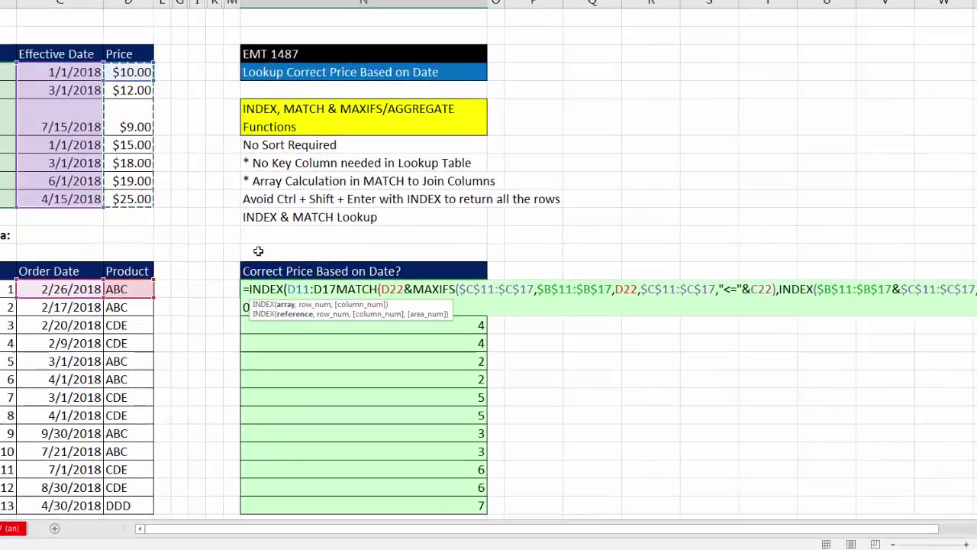
pyautogui.press('F4')
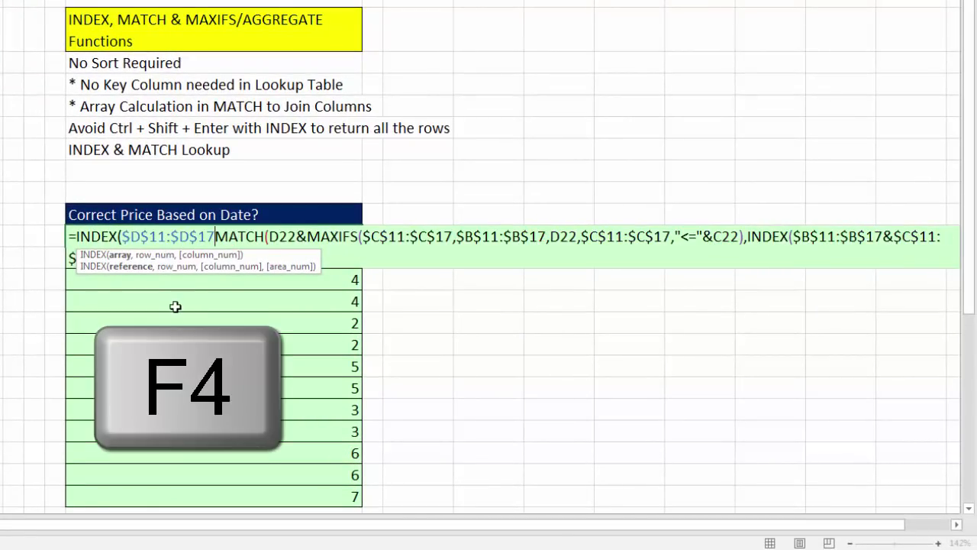
pyautogui.write(',')
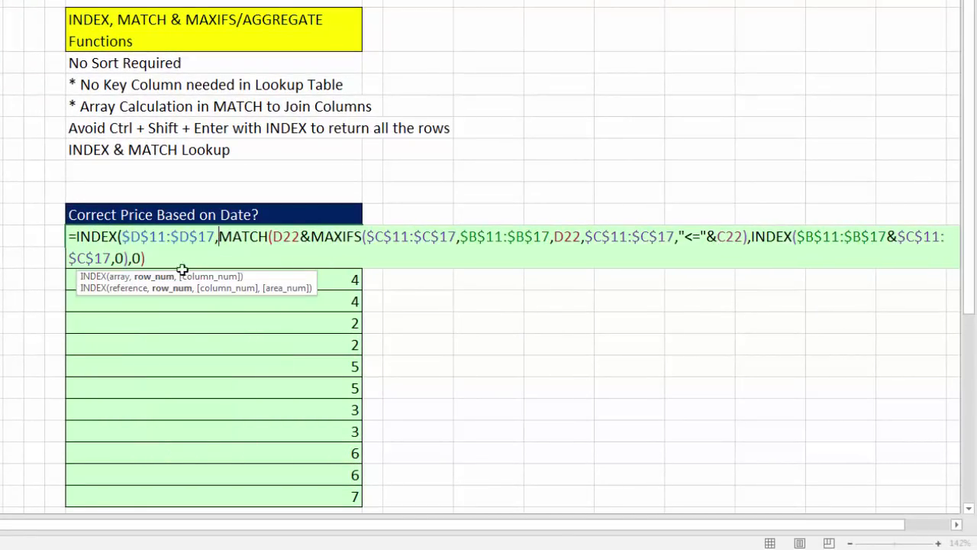
# Check the outer INDEX's array and row_num arguments, close its parenthesis, enter the formula and fill it down through N34.
pyautogui.click(122, 279)
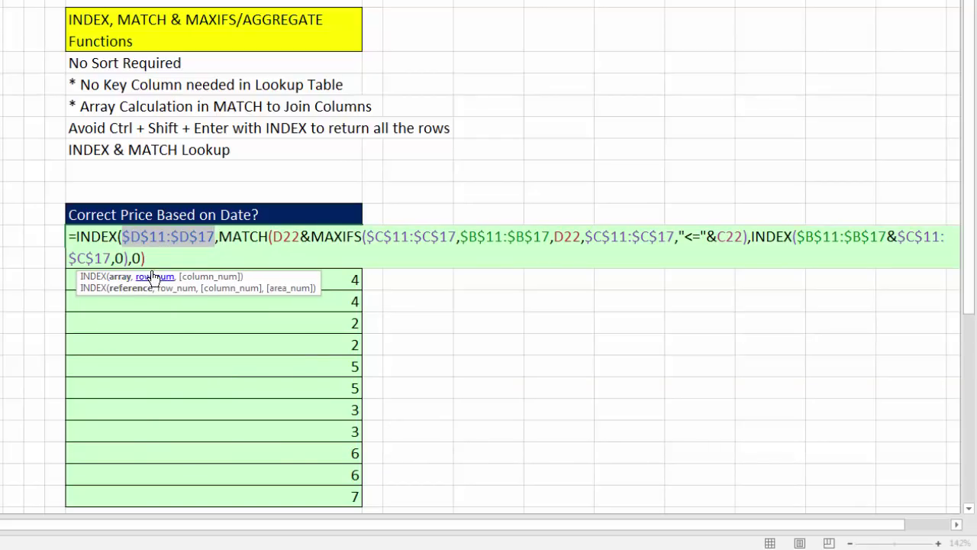
pyautogui.click(151, 278)
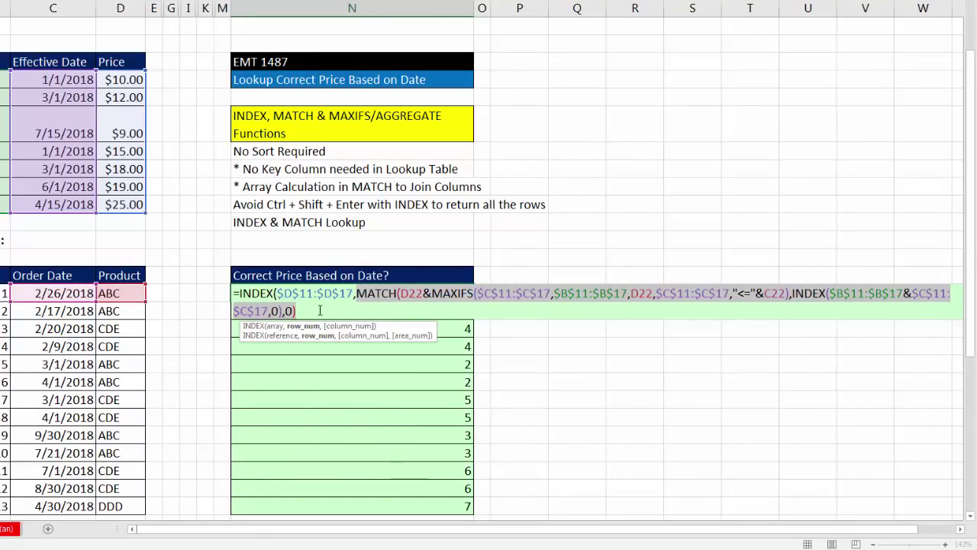
pyautogui.click(320, 312)
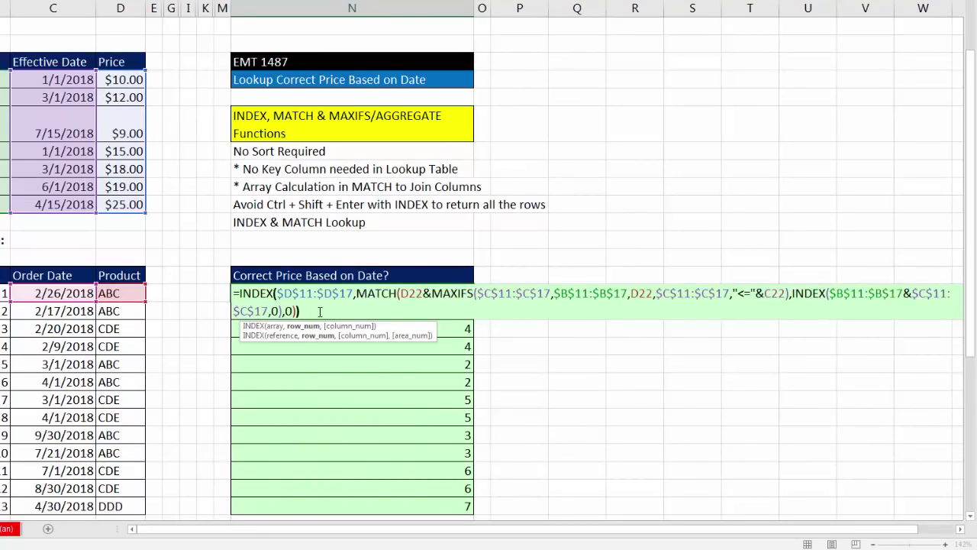
pyautogui.write(')')
pyautogui.hotkey('ctrl', 'Return')
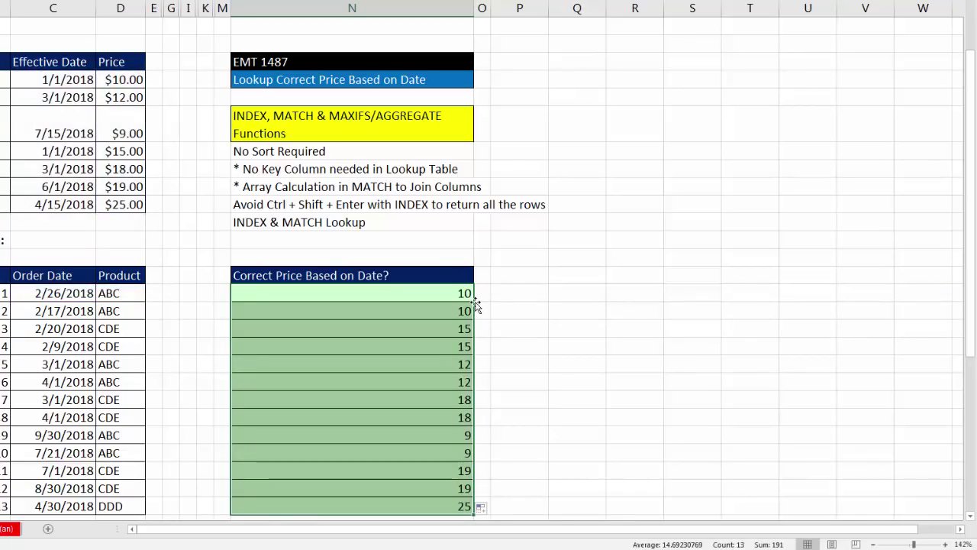
# Check the cell references of the formula in the last row, N34, leaving it as is.
pyautogui.click(400, 506)
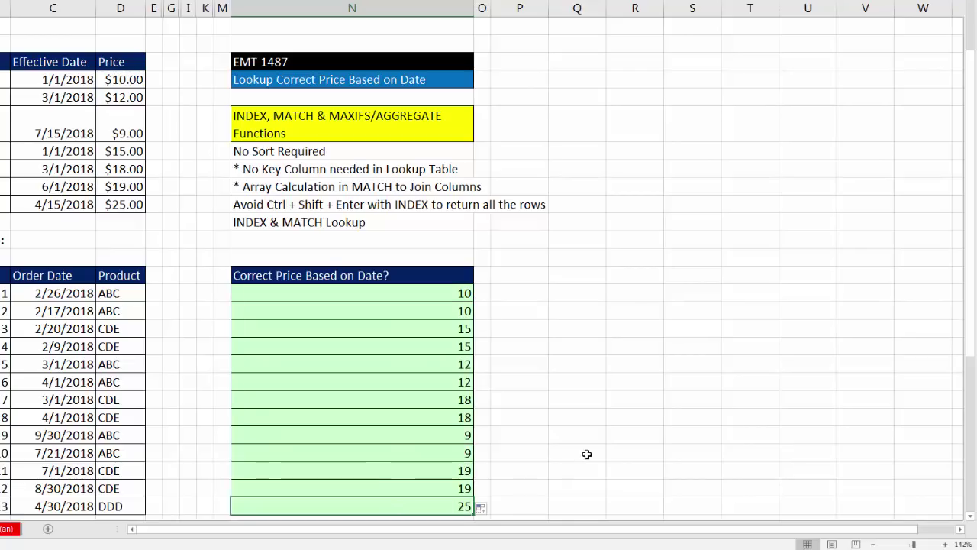
pyautogui.press('F2')
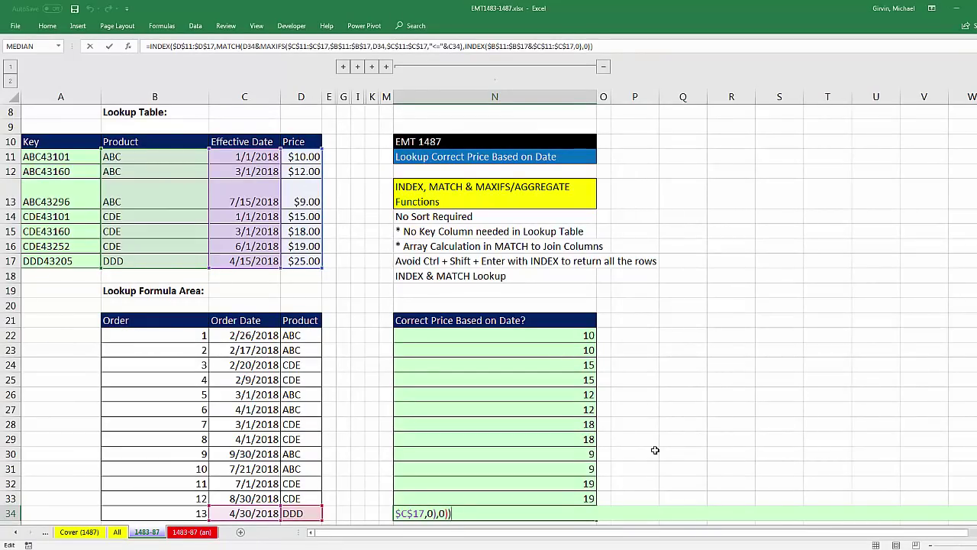
pyautogui.press('Return')
# Sort the lookup table by Price from largest to smallest.
pyautogui.scroll(2, 574, 374)
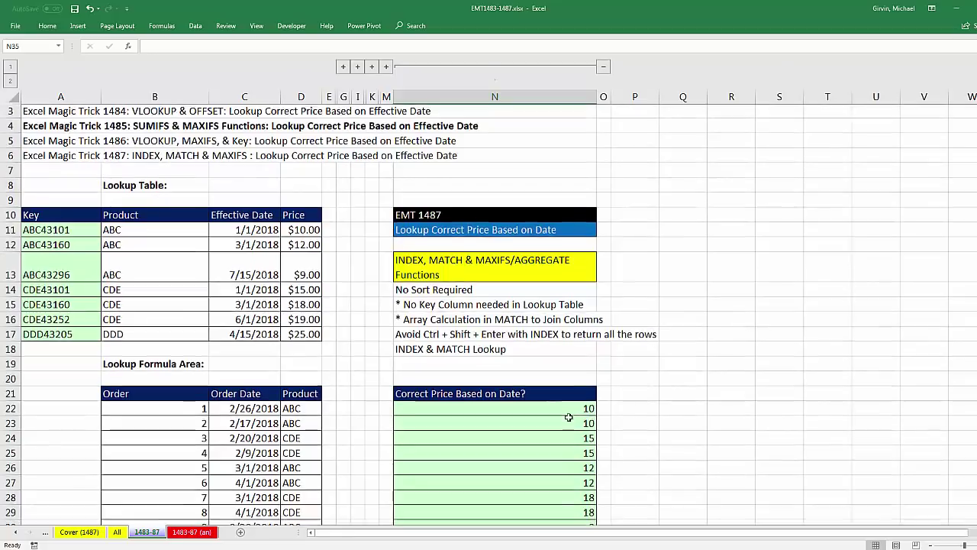
pyautogui.scroll(-2, 590, 410)
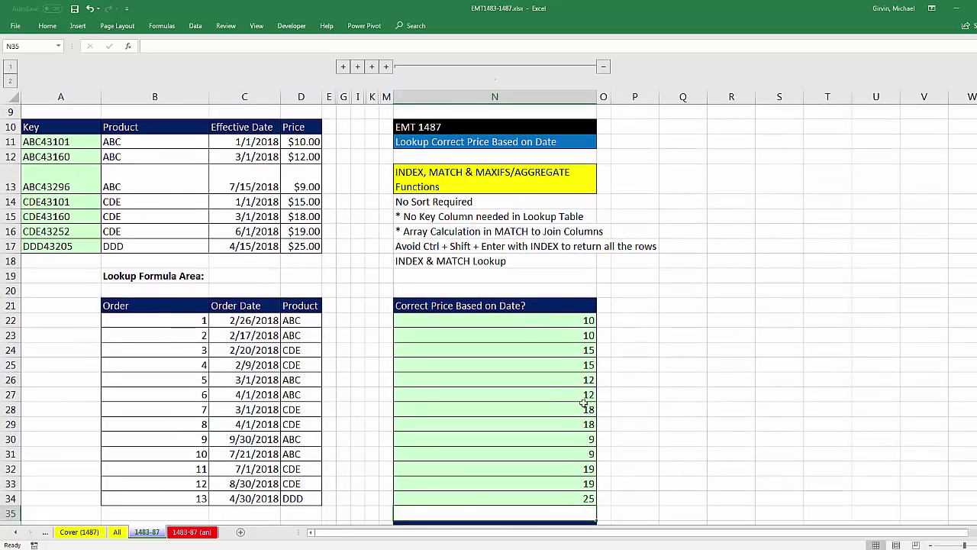
pyautogui.scroll(1, 297, 156)
pyautogui.click(293, 156)
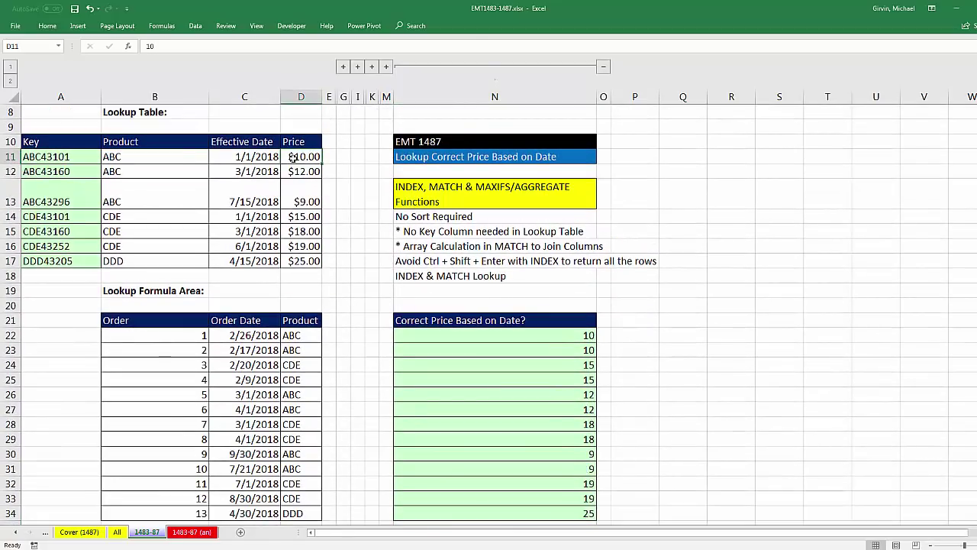
pyautogui.rightClick(293, 156)
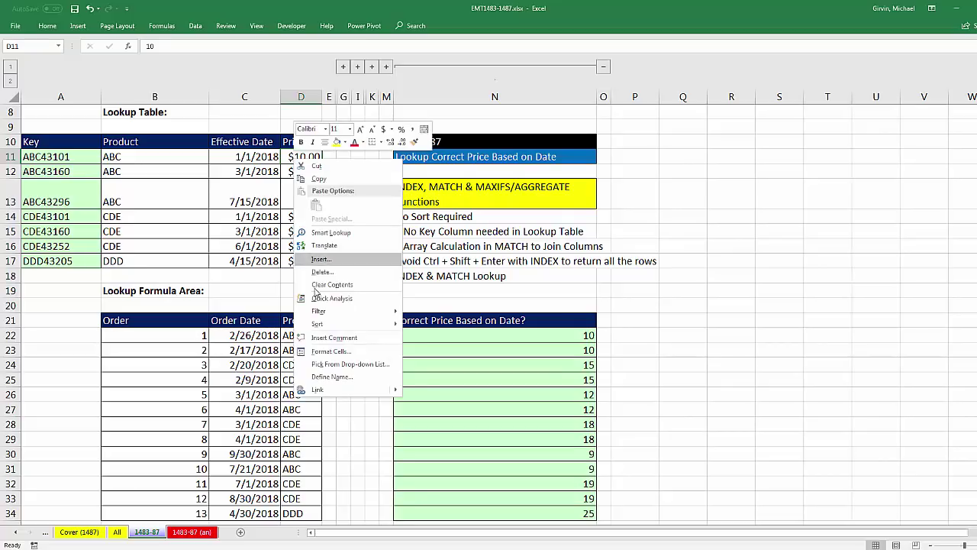
pyautogui.moveTo(377, 326)
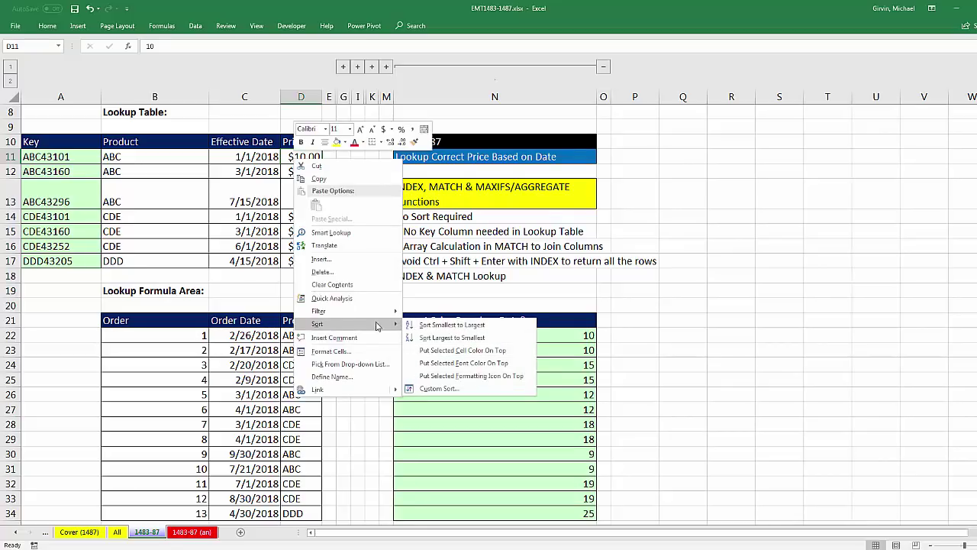
pyautogui.click(447, 338)
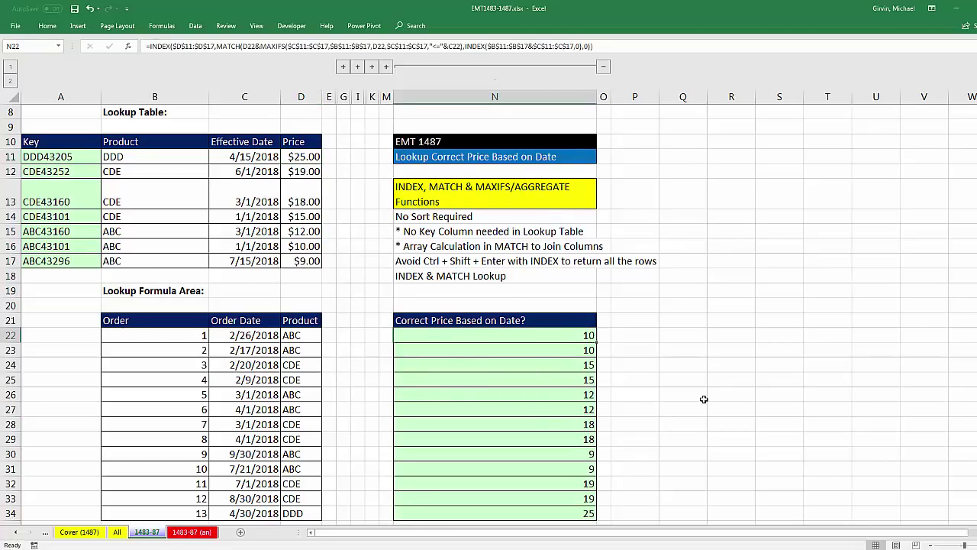
# Examine the MAXIFS portion of N22's formula, leaving the formula unchanged.
pyautogui.doubleClick(592, 336)
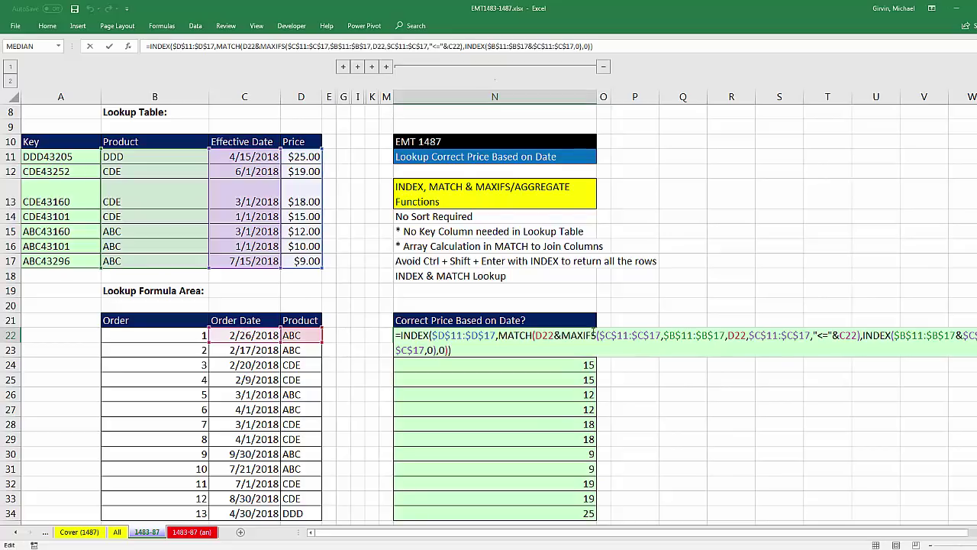
pyautogui.moveTo(587, 335); pyautogui.dragTo(859, 336)
pyautogui.press('Escape')
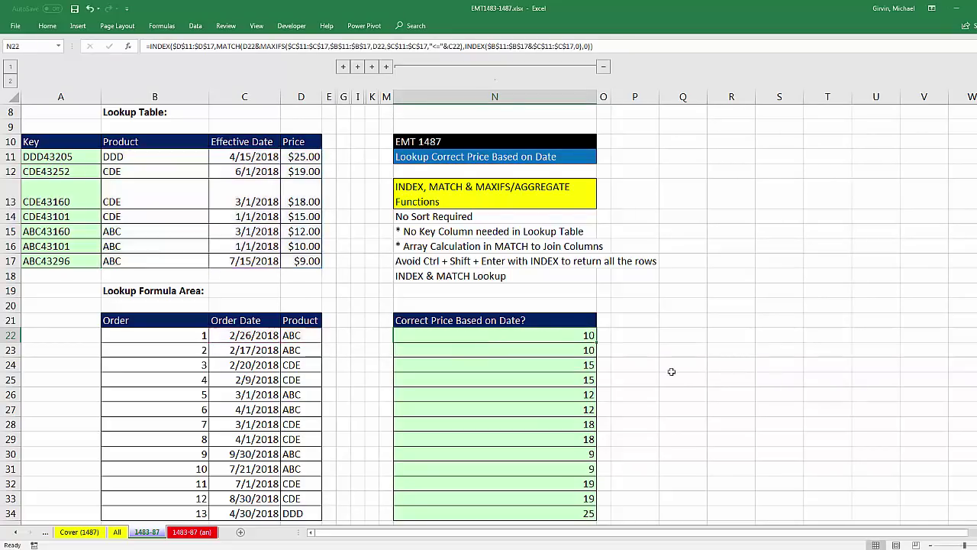
# Open the first formula under the AGGREGATE heading and highlight the AGGREGATE portion that replaces MAXIFS inside MATCH.
pyautogui.scroll(-6, 654, 375)
pyautogui.click(498, 273)
pyautogui.press('F2')
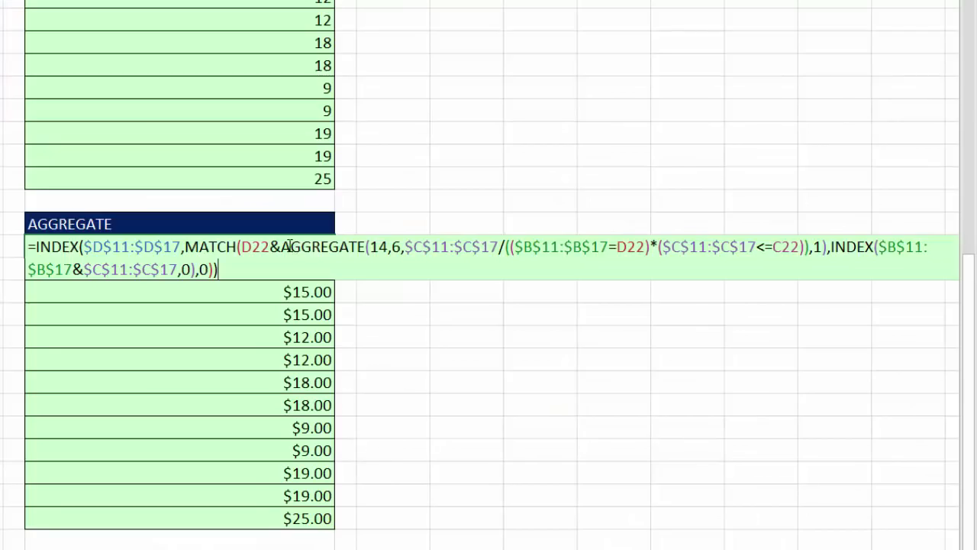
pyautogui.moveTo(282, 246); pyautogui.dragTo(828, 247)
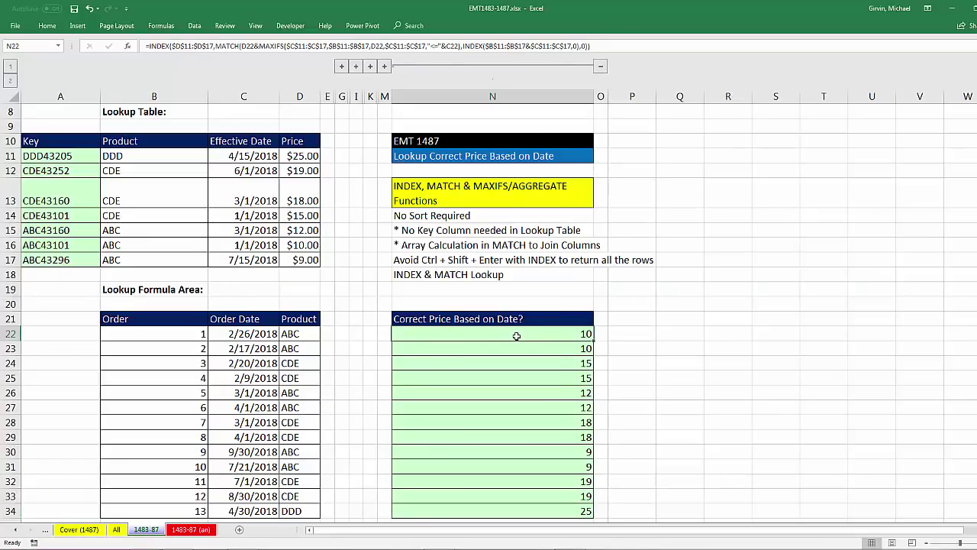
# Show the complete INDEX, MATCH and MAXIFS formula in N22 and review the list of Excel Magic Trick examples above the lookup table.
pyautogui.press('F2')
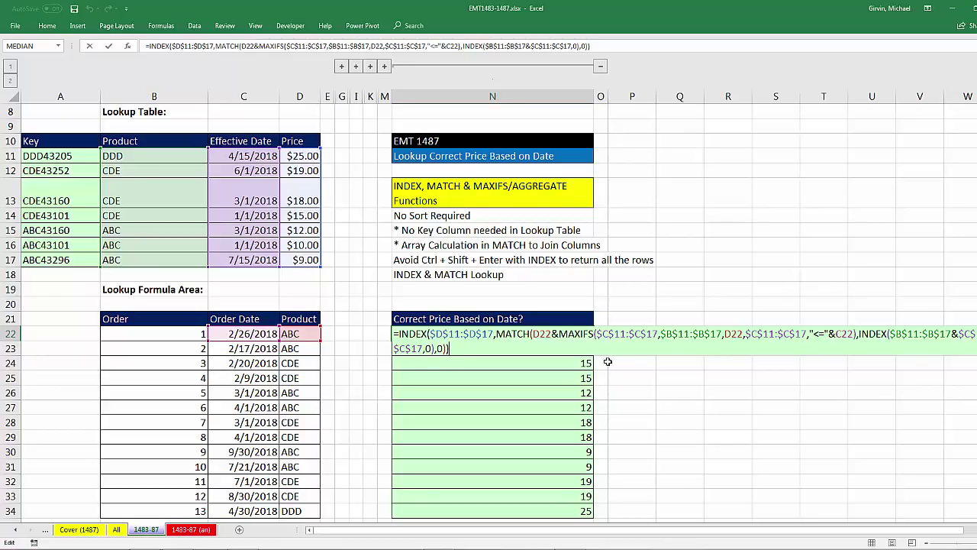
pyautogui.scroll(1, 607, 365)
pyautogui.scroll(3, 607, 366)
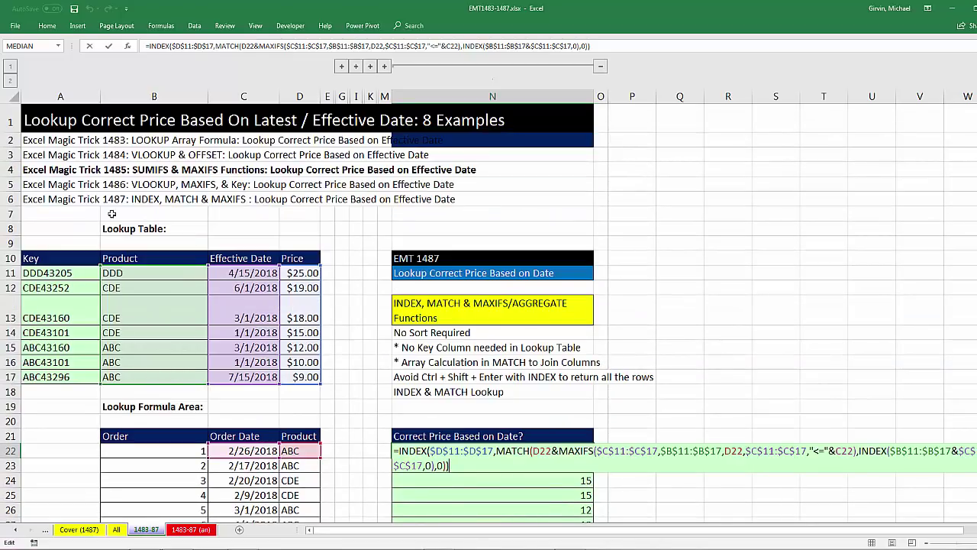